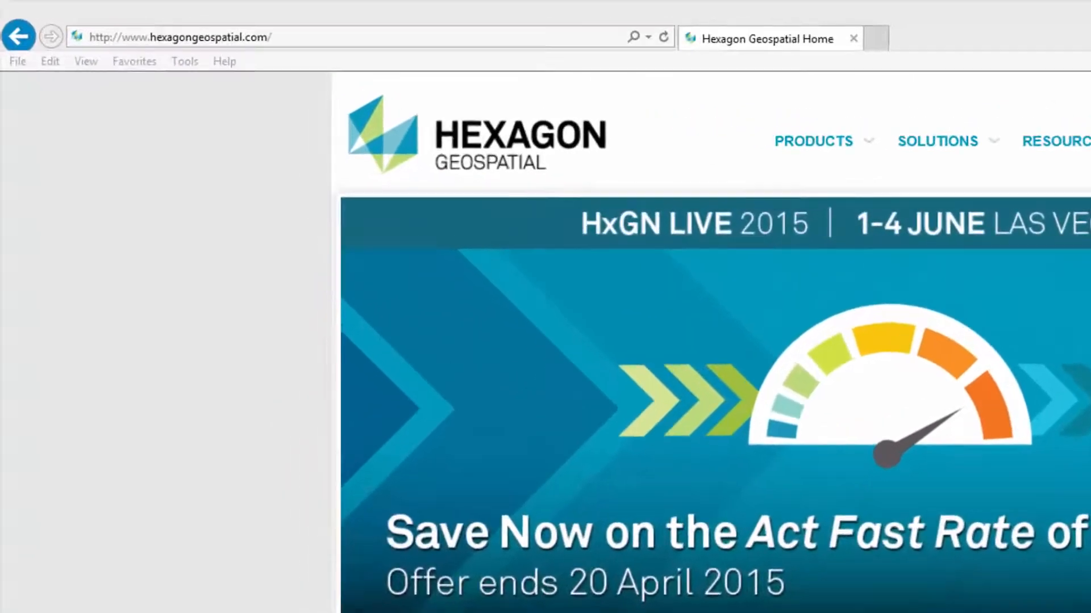
type("http")
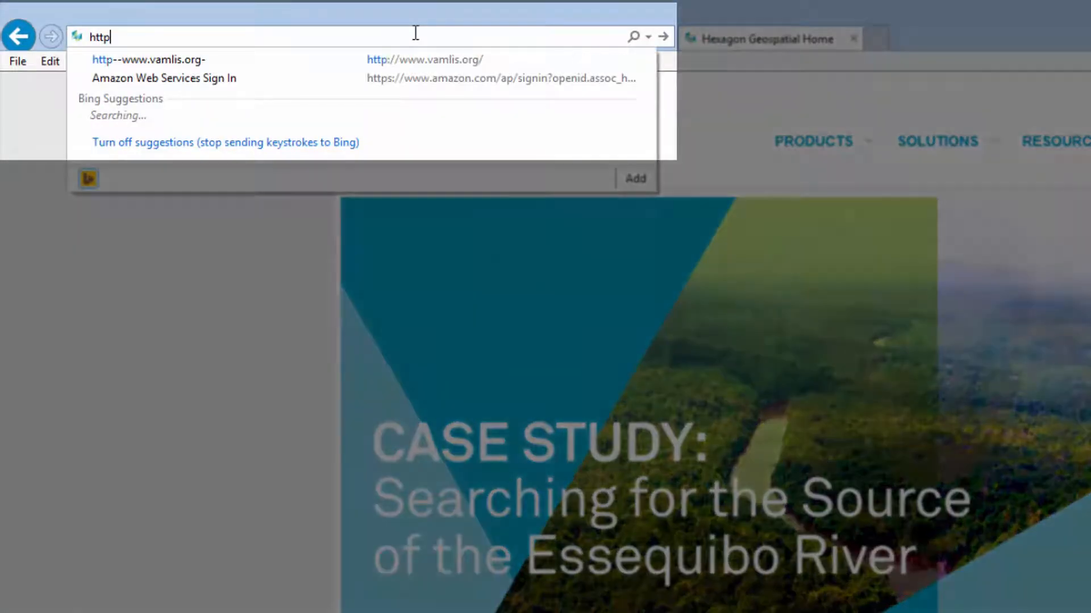
type("://jb-a")
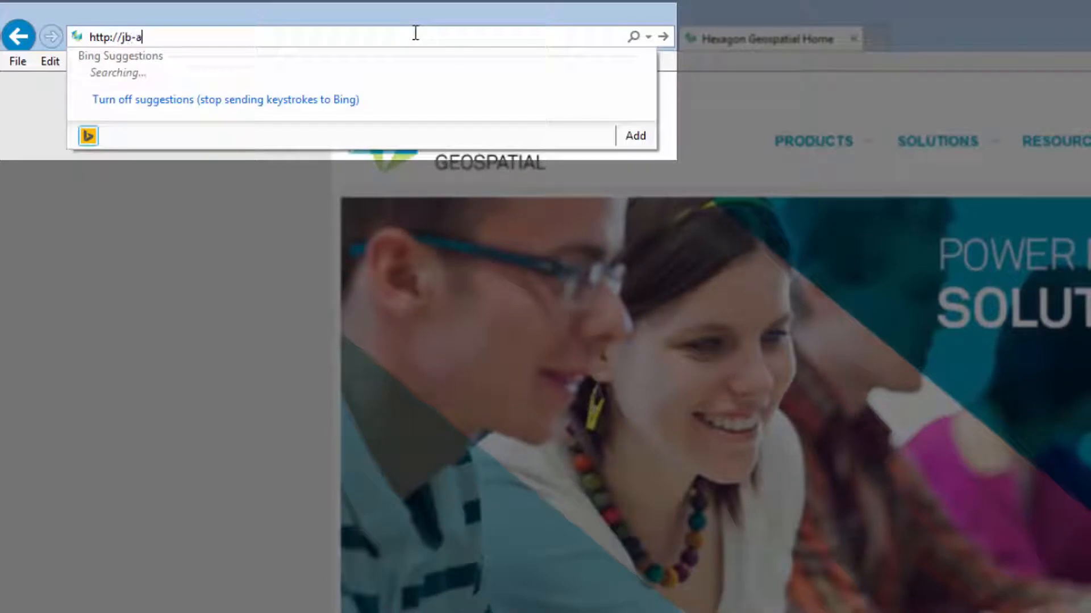
type("pollo-v")
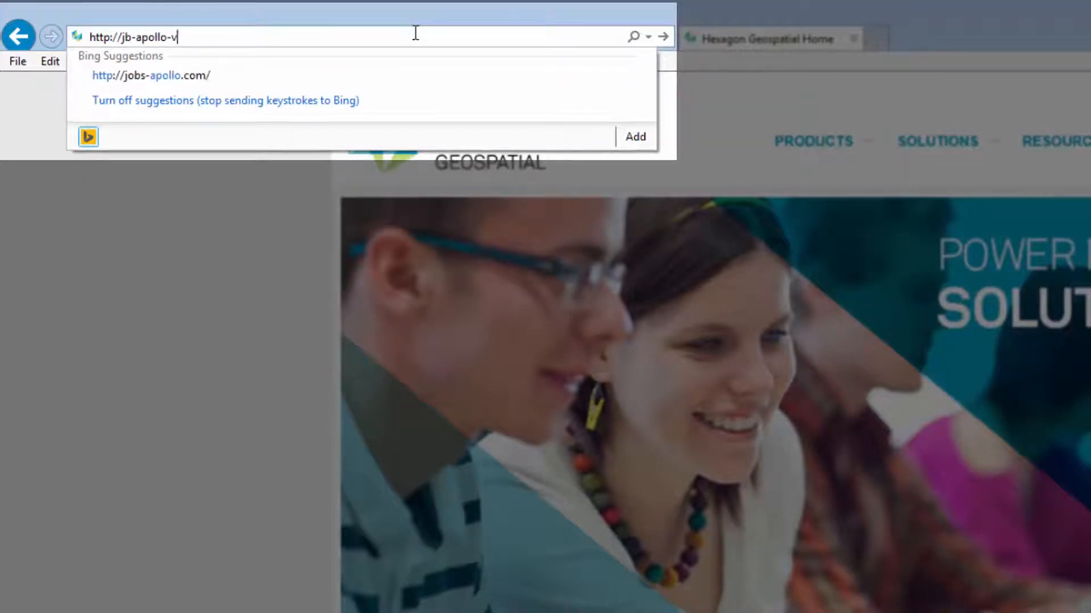
type("m3/er")
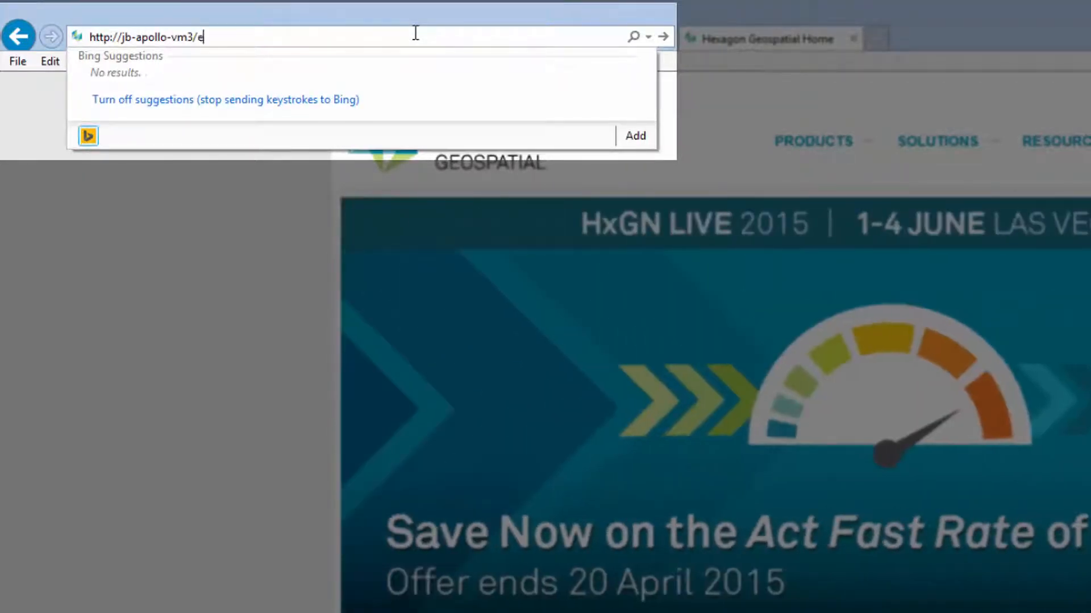
type("das-apollo")
key("Return")
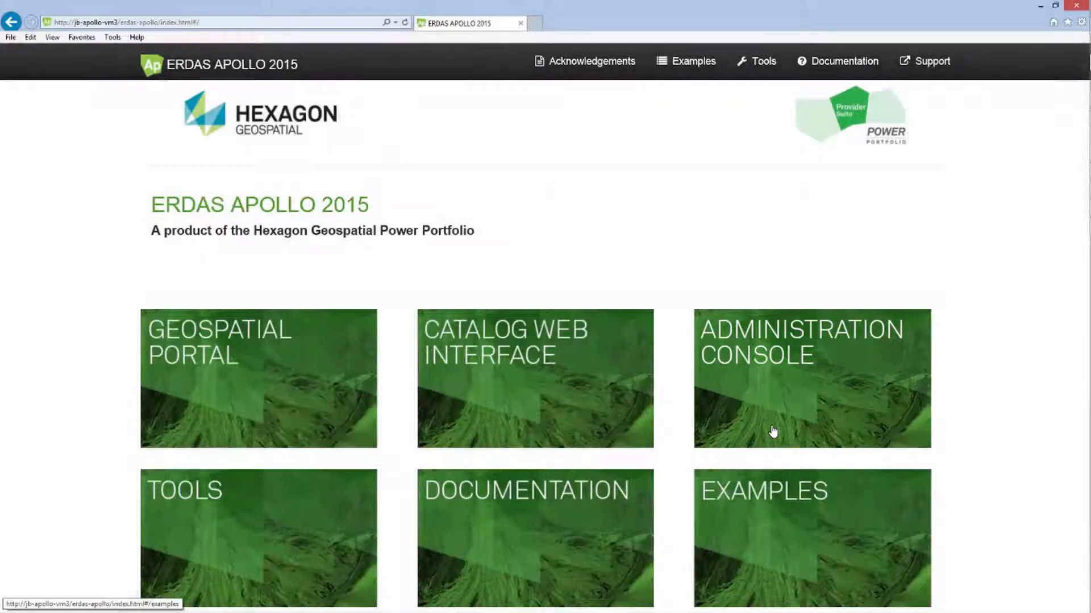
Open the instance list in the Administration Console and run the apollo-portal instance
left_click(772, 433)
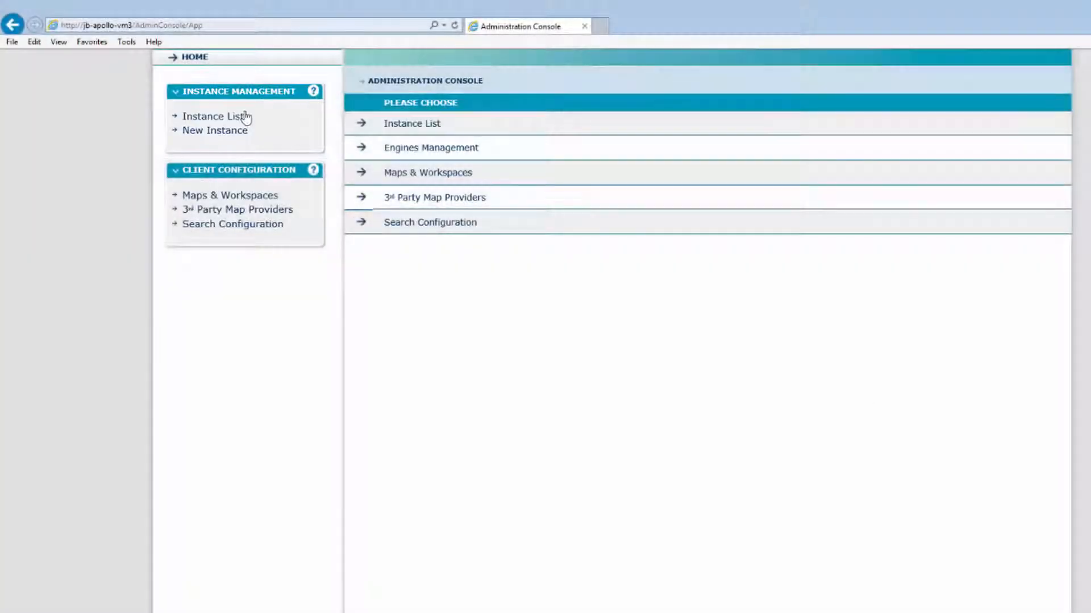
left_click(241, 117)
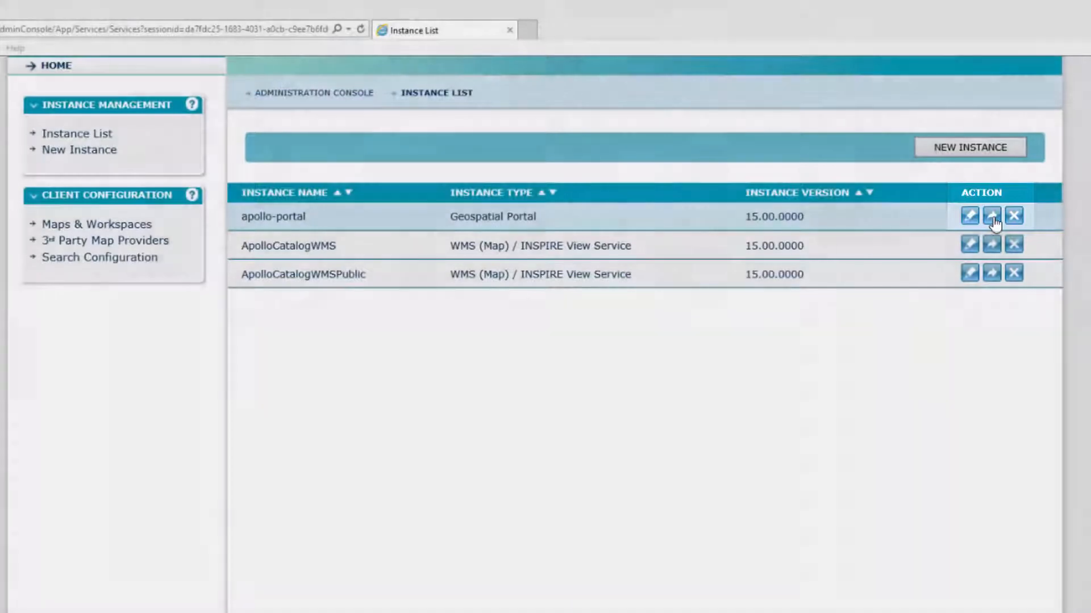
left_click(993, 217)
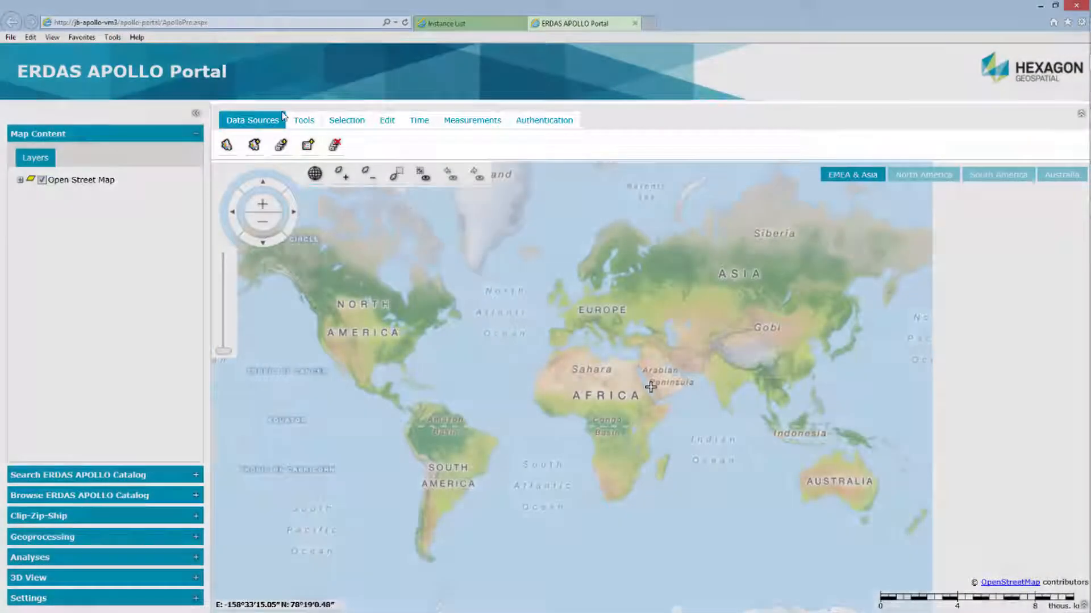
Look through the portal's Tools, Selection and Edit toolsets and its North America and South America map variants, and close the portal
left_click(297, 121)
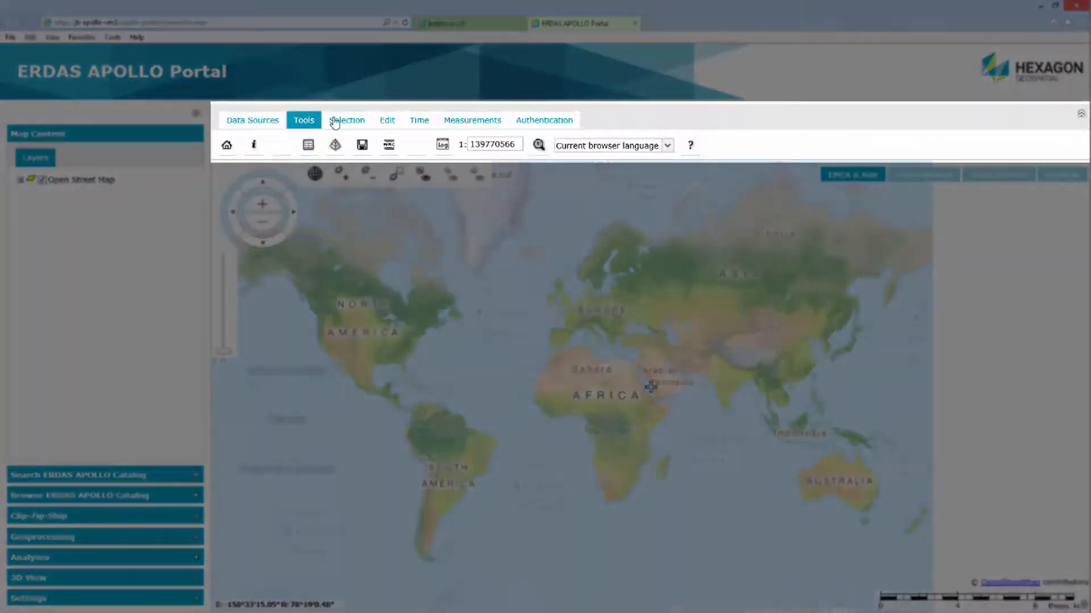
left_click(348, 120)
left_click(382, 121)
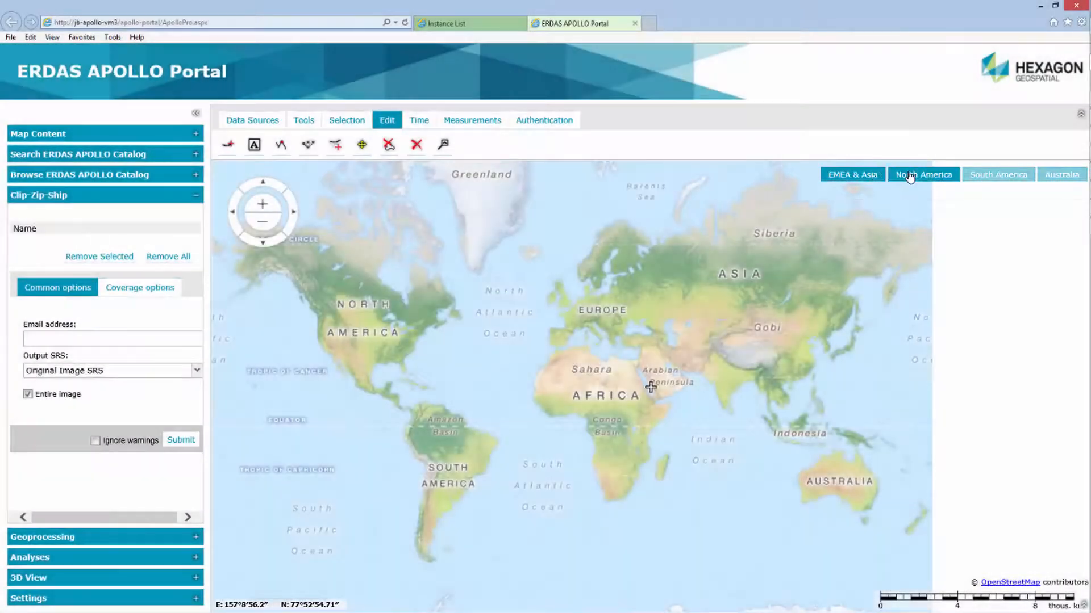
left_click(910, 178)
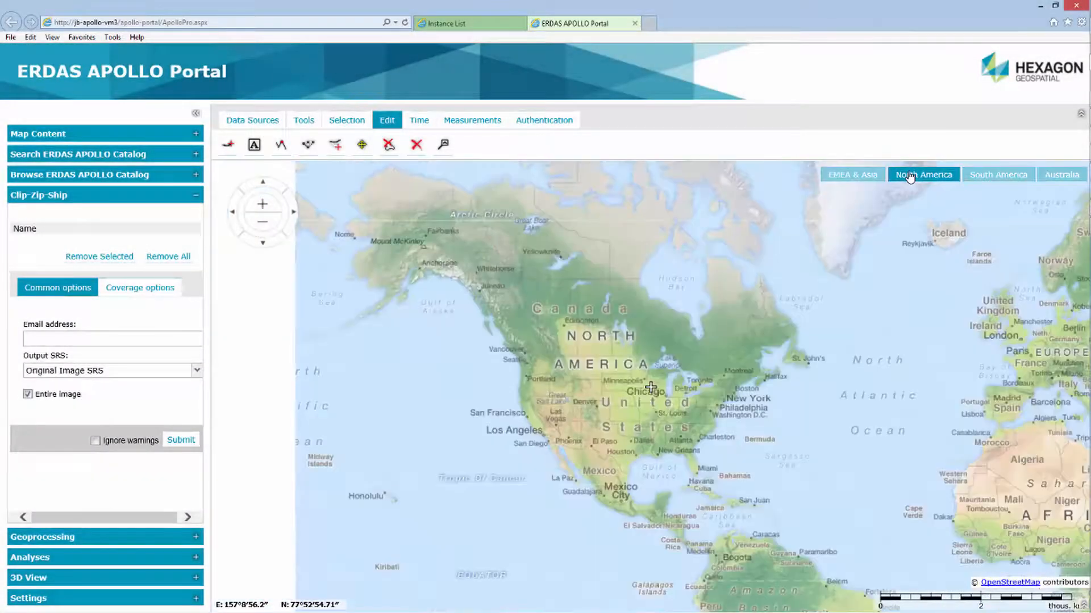
left_click(995, 177)
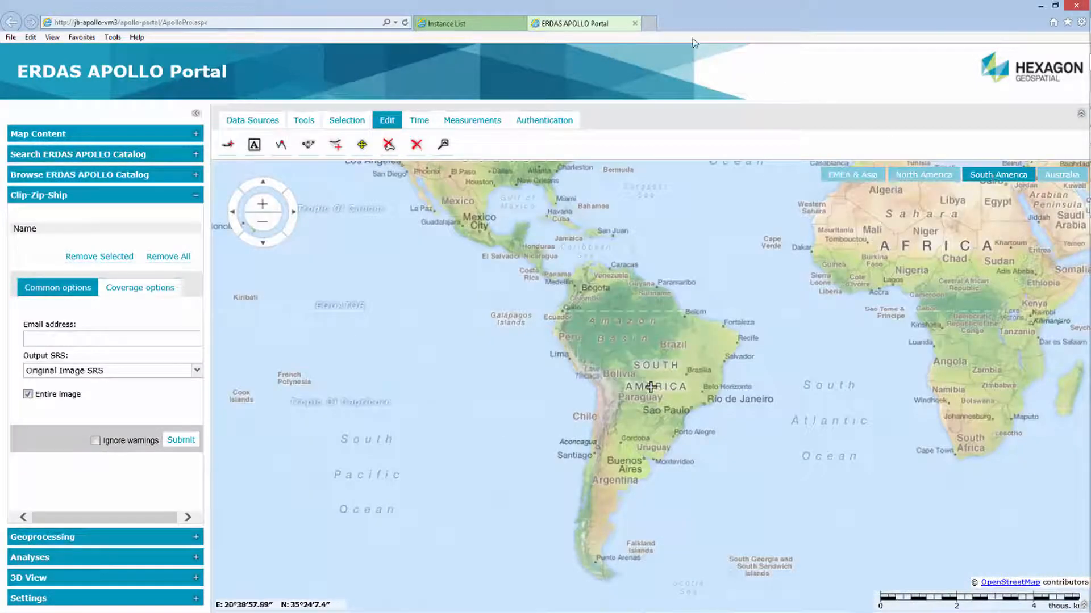
left_click(635, 23)
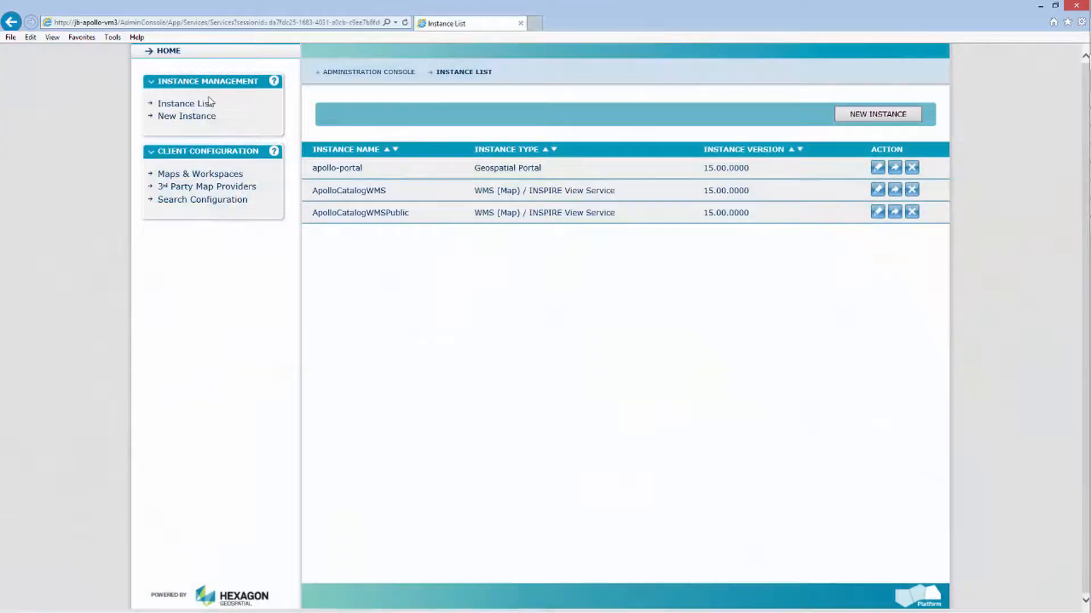
Create a new Geospatial Portal instance named MyExamplePortal with the description "My first ERDAS APOLLO cuwtom portal!"
left_click(199, 117)
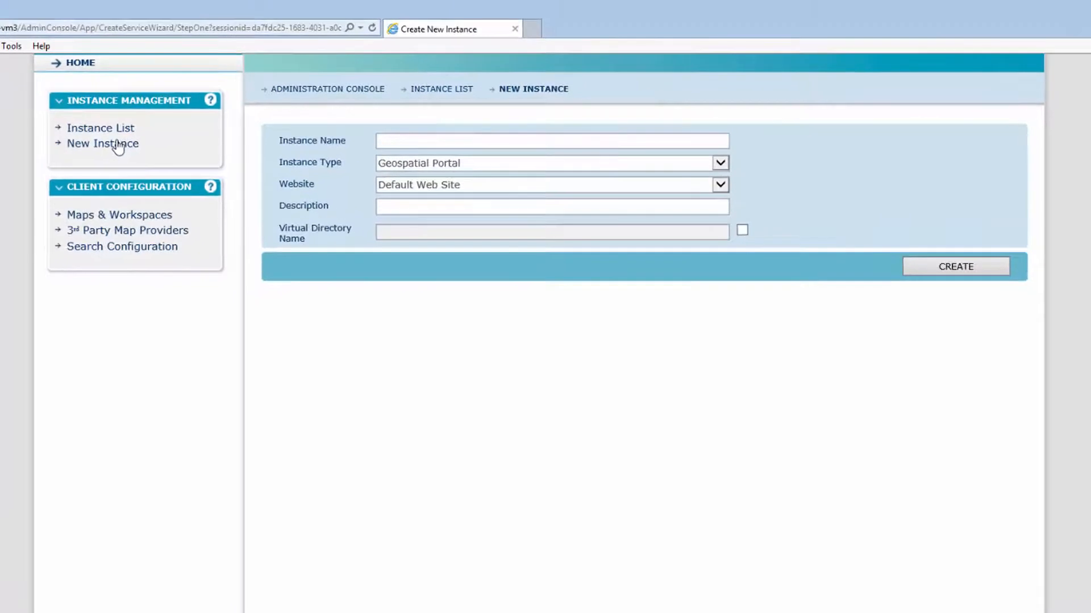
left_click(457, 142)
type("MyExamplePortal")
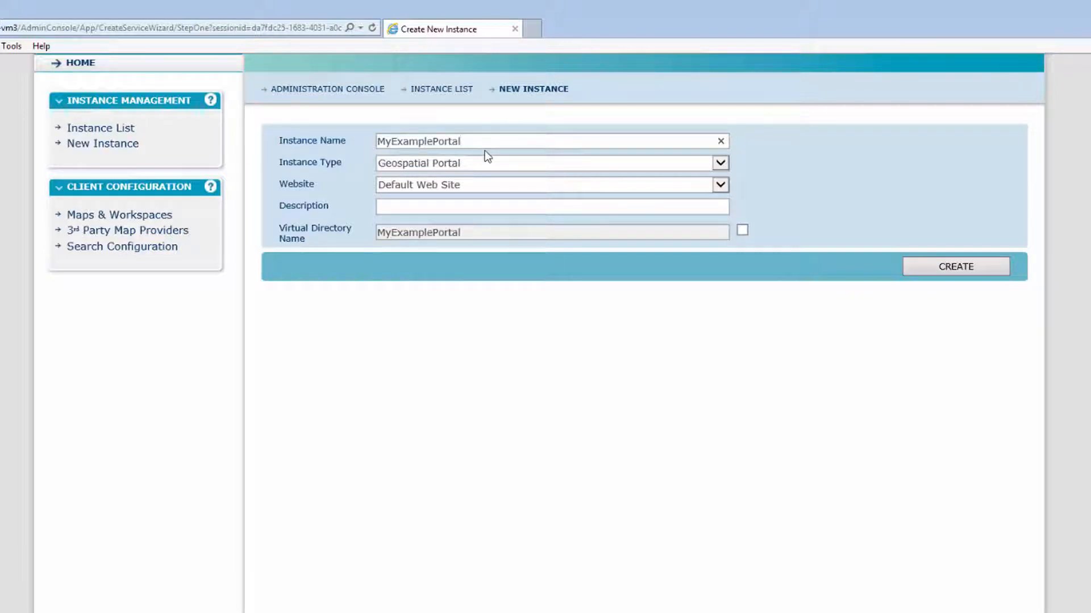
left_click(495, 208)
type("My first ERDAS APOLLO G")
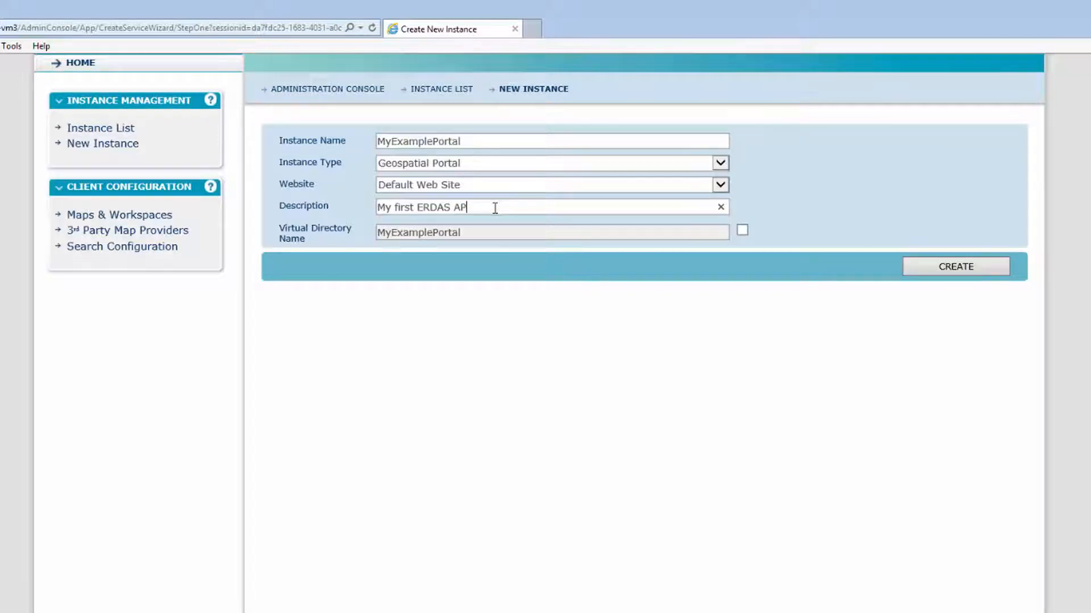
type("uwtom portal")
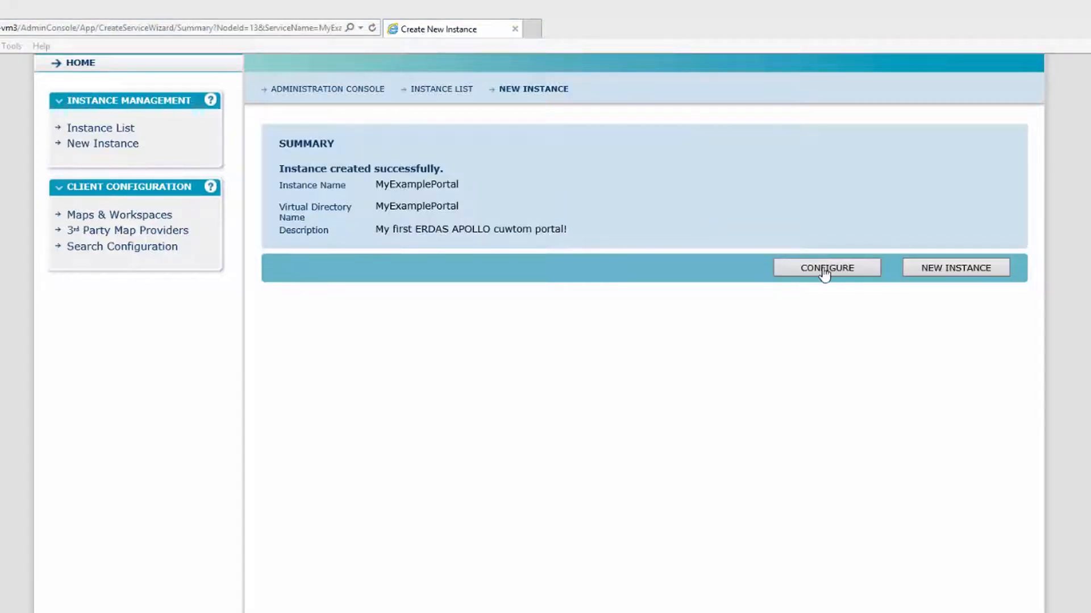
Open the new instance's configuration and review its starting configuration, map variants behavior, map services, layouts and details
left_click(824, 275)
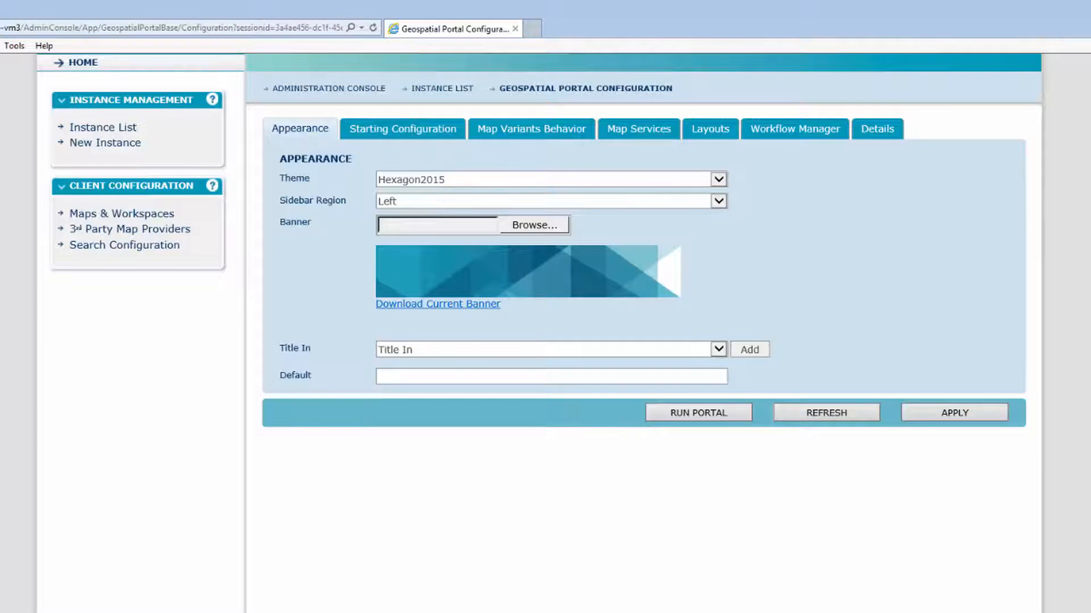
left_click(403, 130)
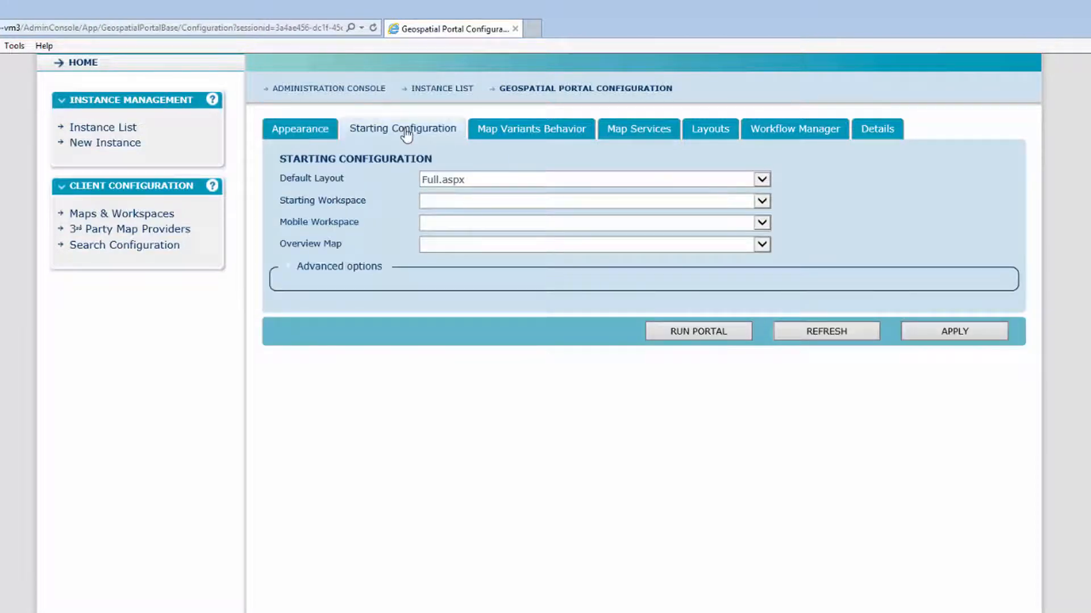
left_click(502, 130)
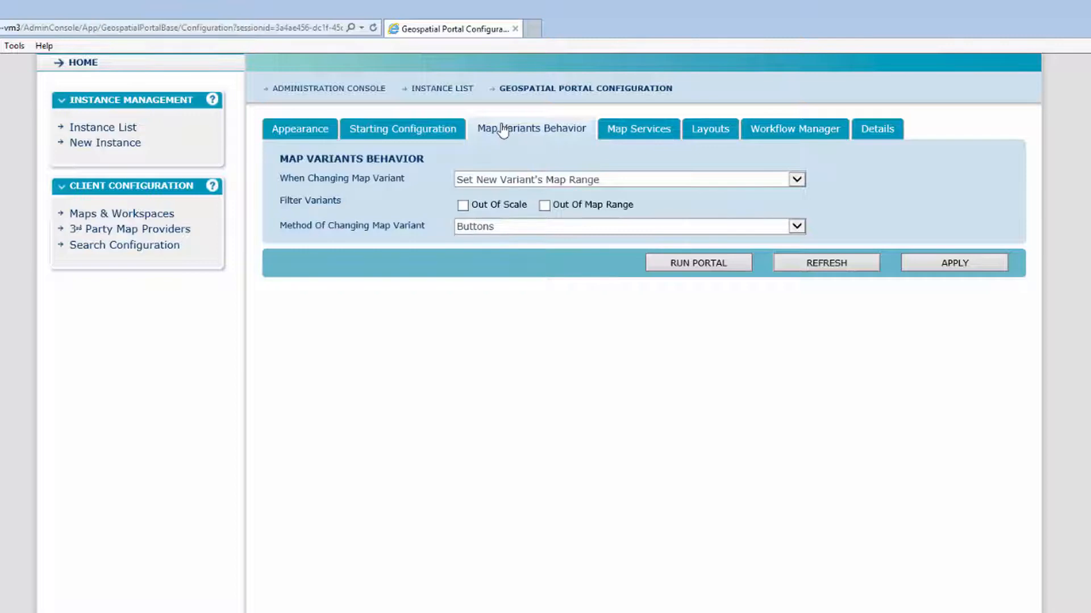
left_click(632, 131)
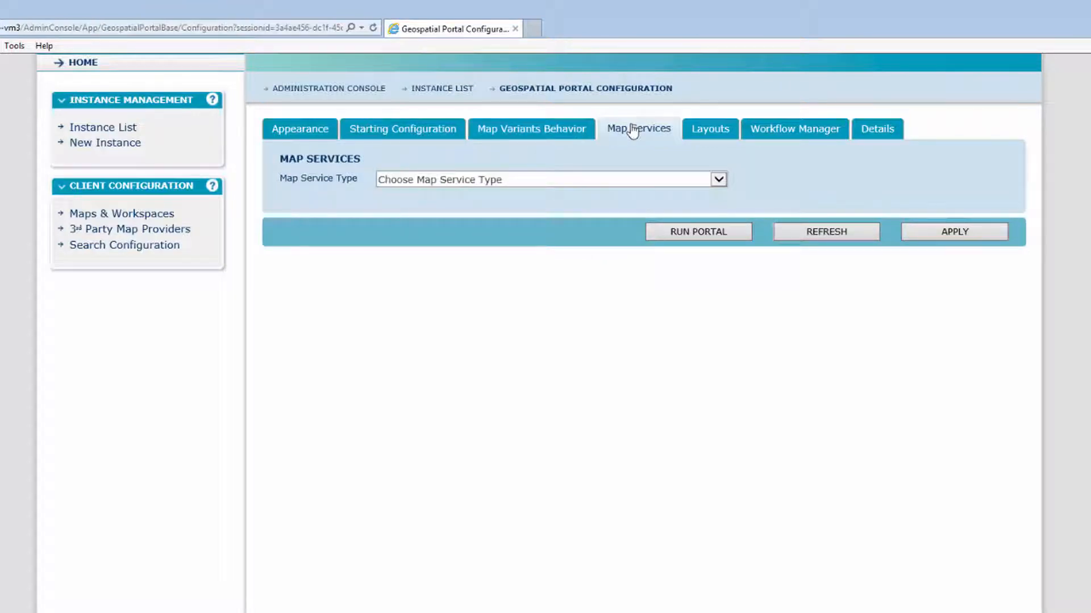
left_click(706, 134)
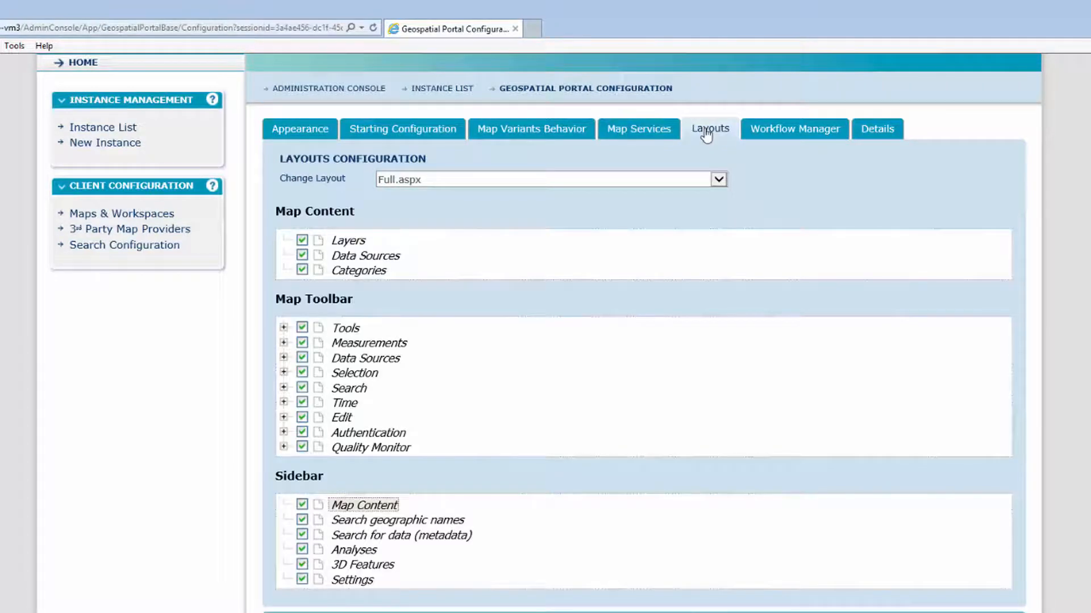
left_click(885, 130)
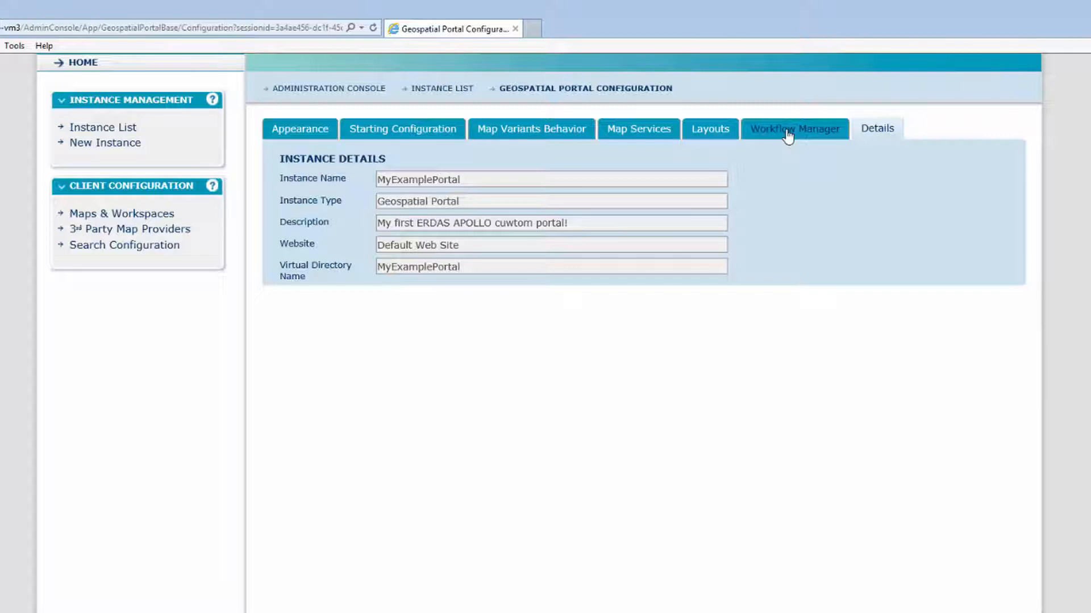
In the portal's appearance settings, set the theme to DarkFlat2014 and the sidebar region to Right
left_click(299, 136)
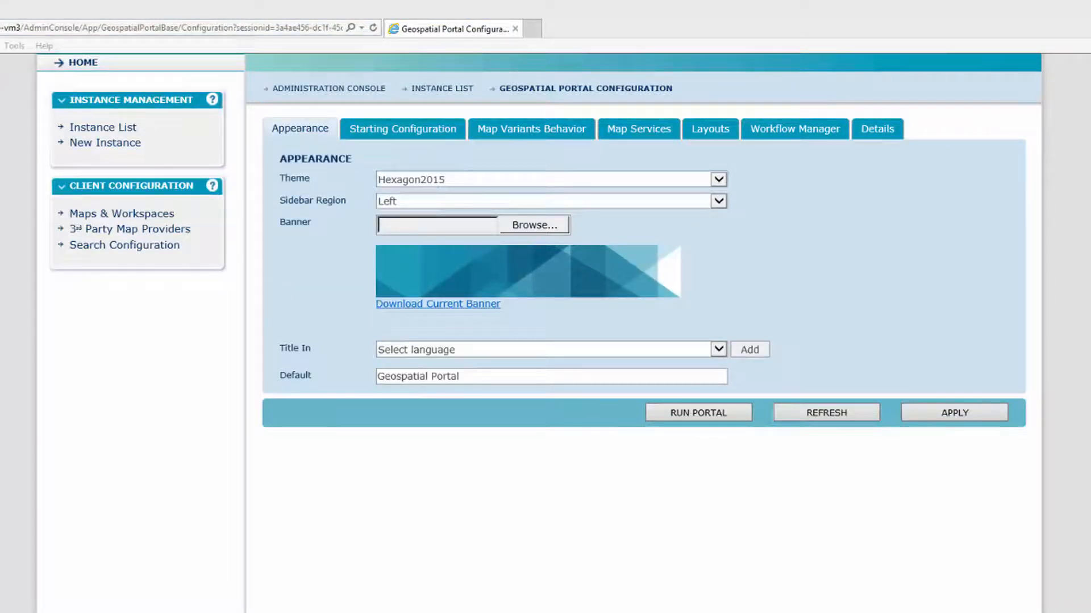
left_click(554, 181)
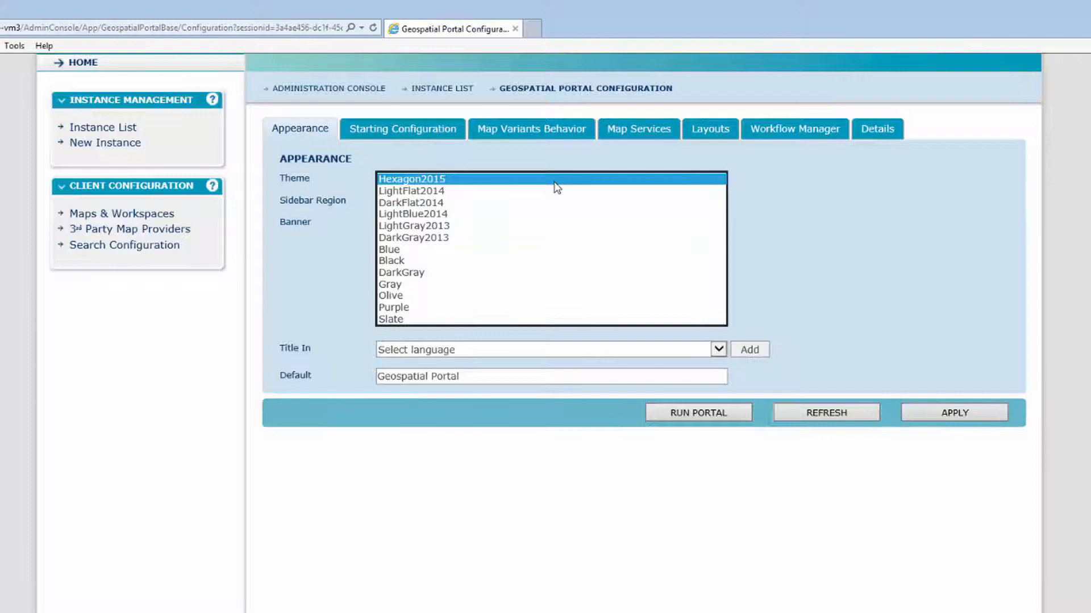
left_click(449, 203)
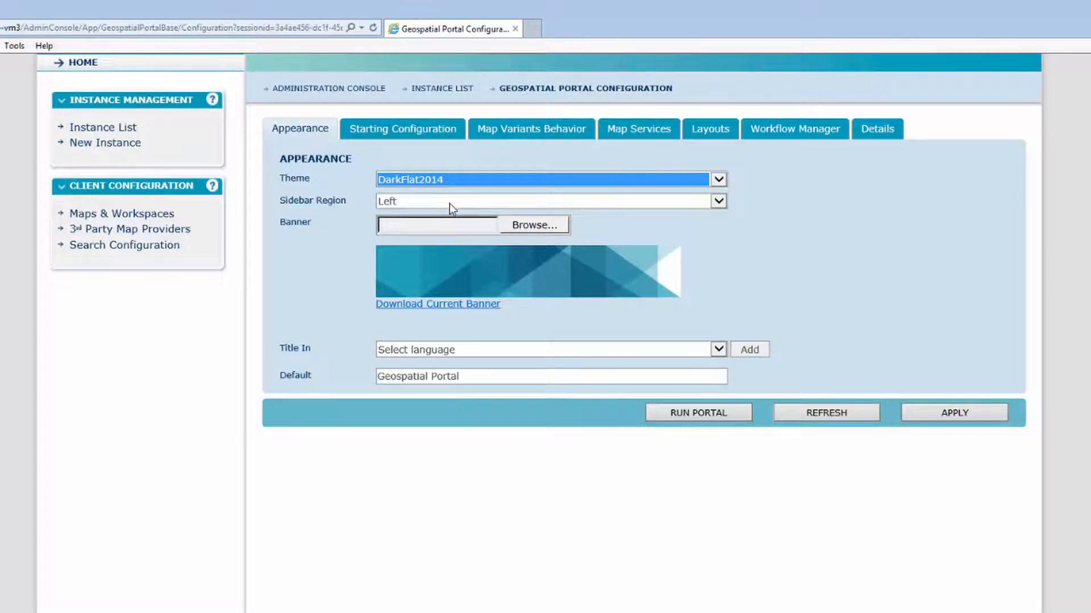
left_click(450, 203)
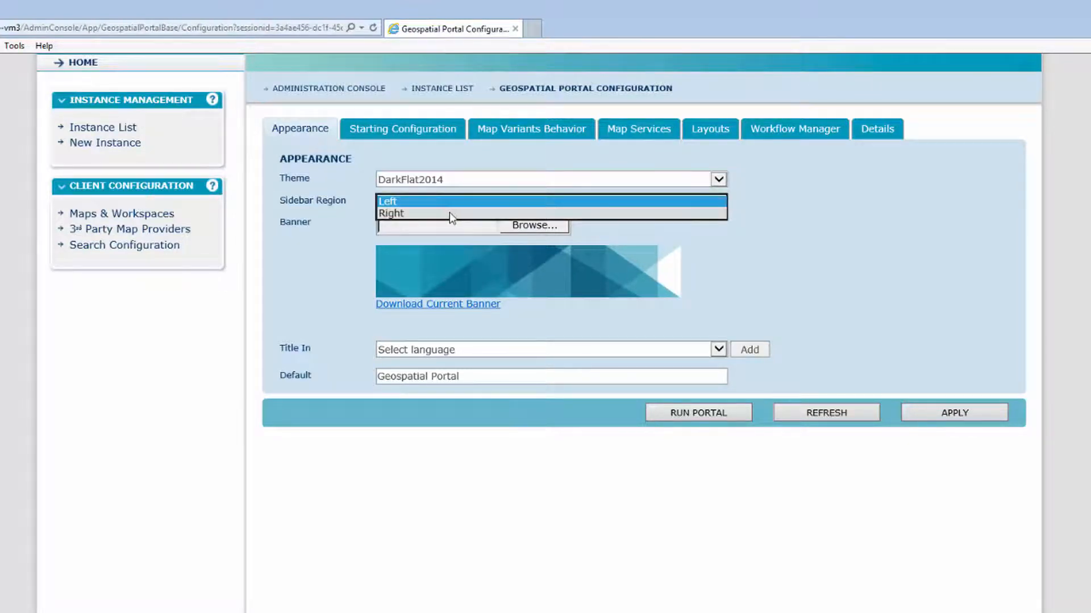
left_click(449, 213)
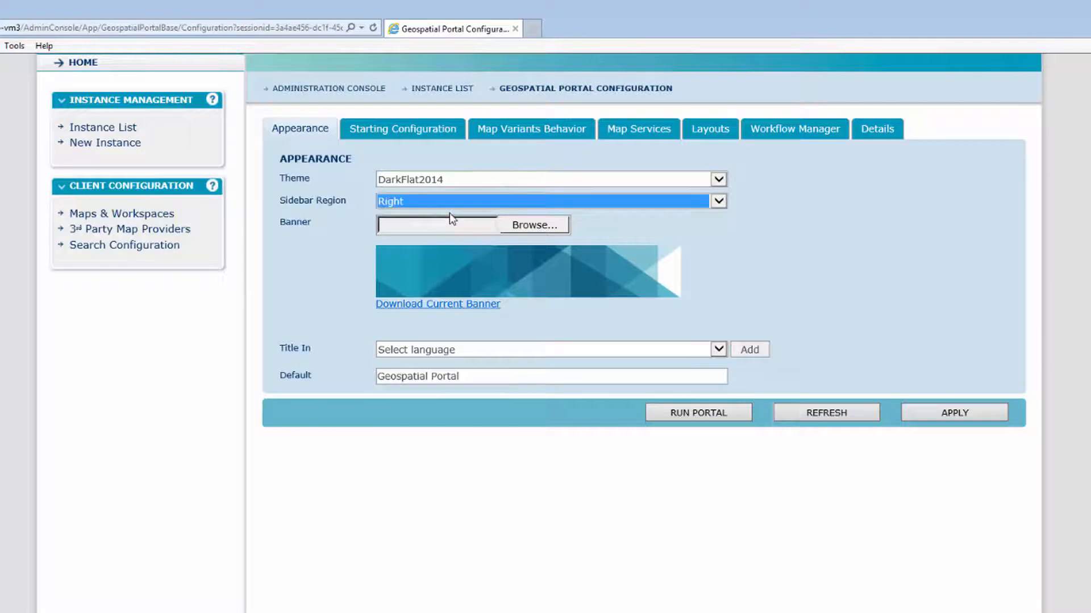
Choose banner3.jpg from the Baners folder as the portal's banner image
left_click(532, 227)
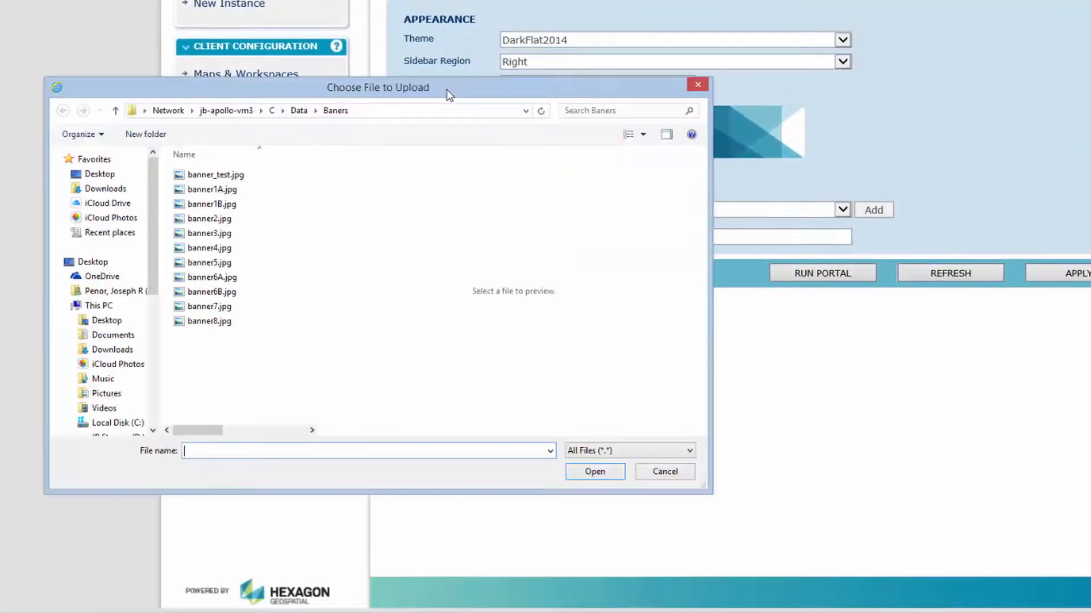
left_click(221, 234)
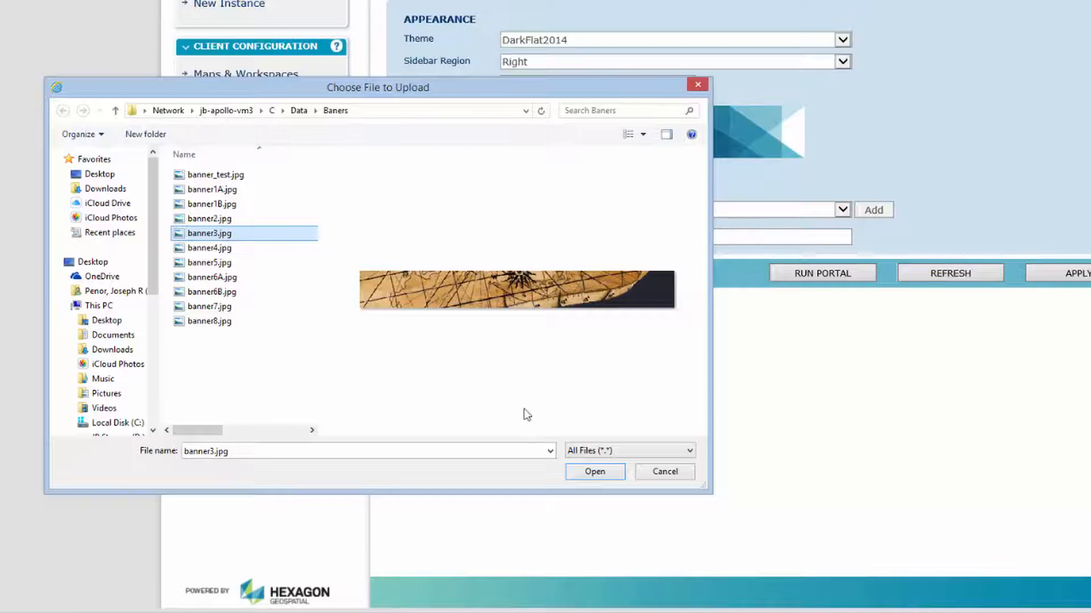
left_click(594, 471)
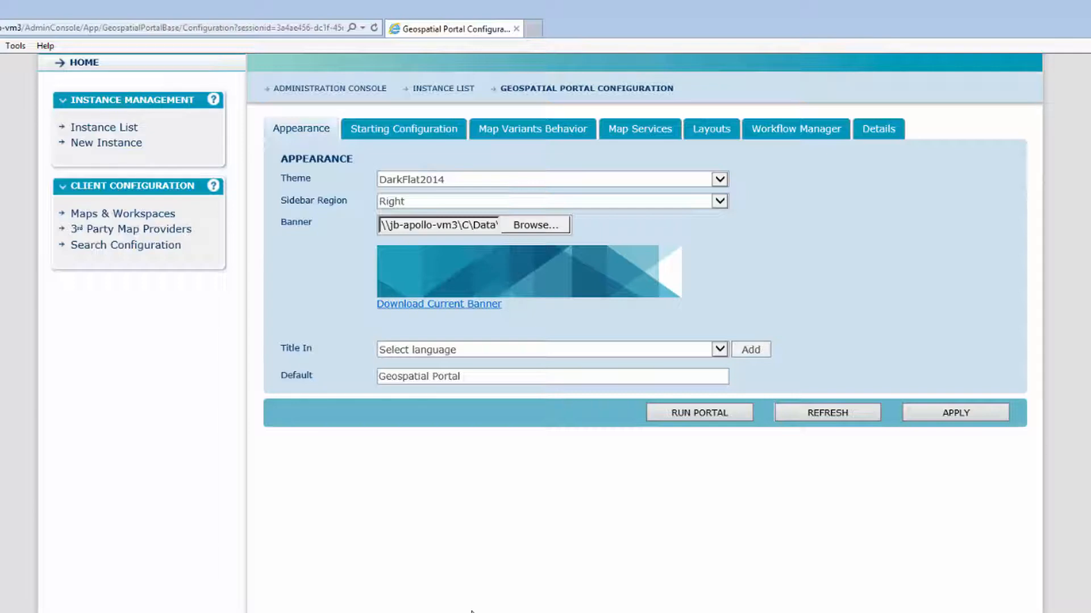
Set the portal's default title to "My Example Portal", apply the appearance settings and run the portal
left_click_drag(461, 377, 371, 384)
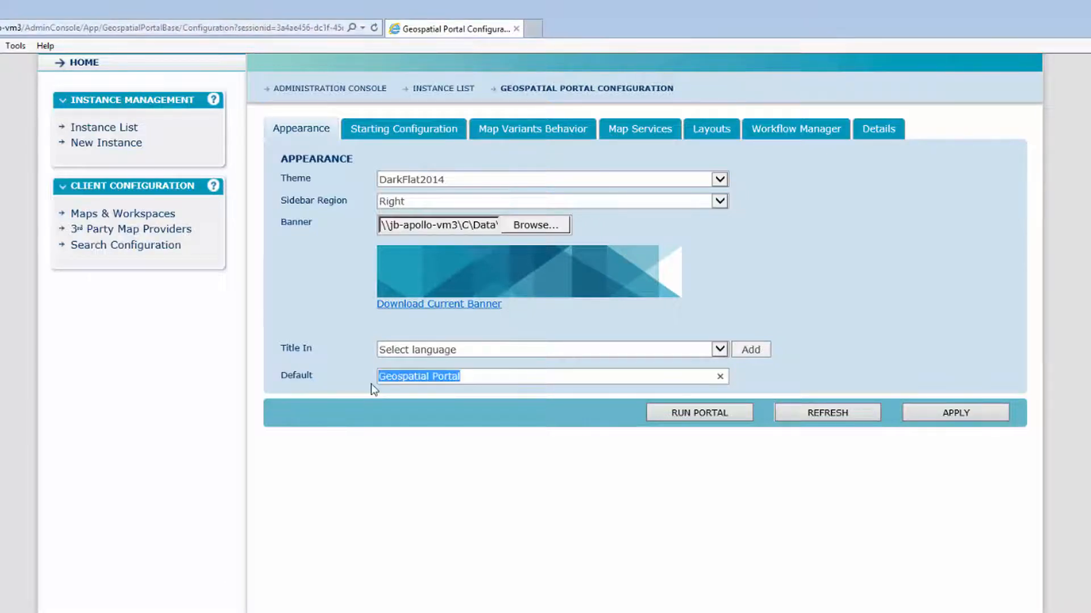
type("My")
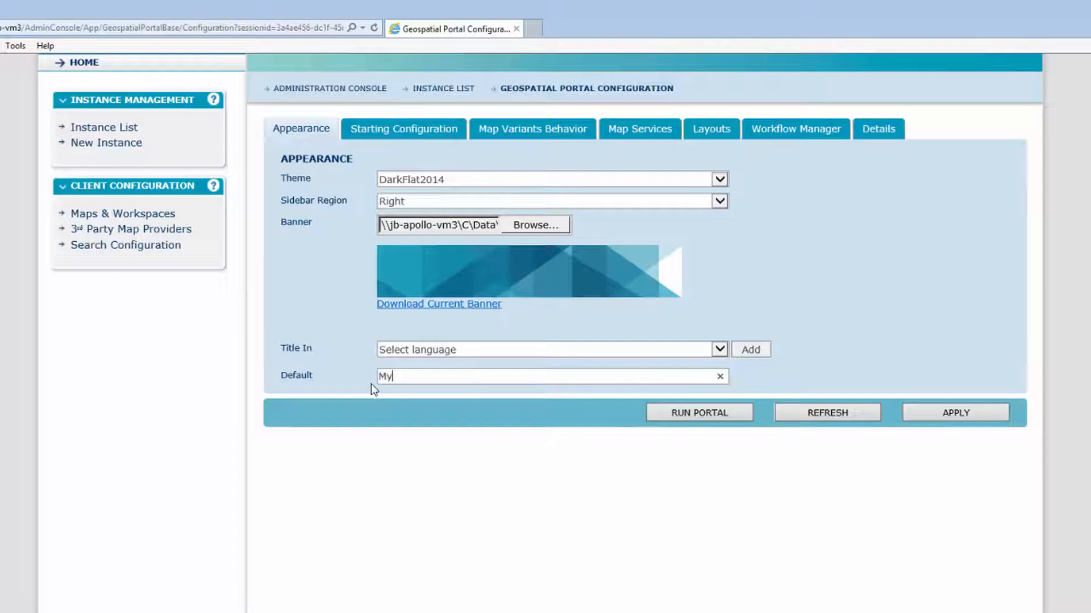
type(" Example Portal")
left_click(947, 414)
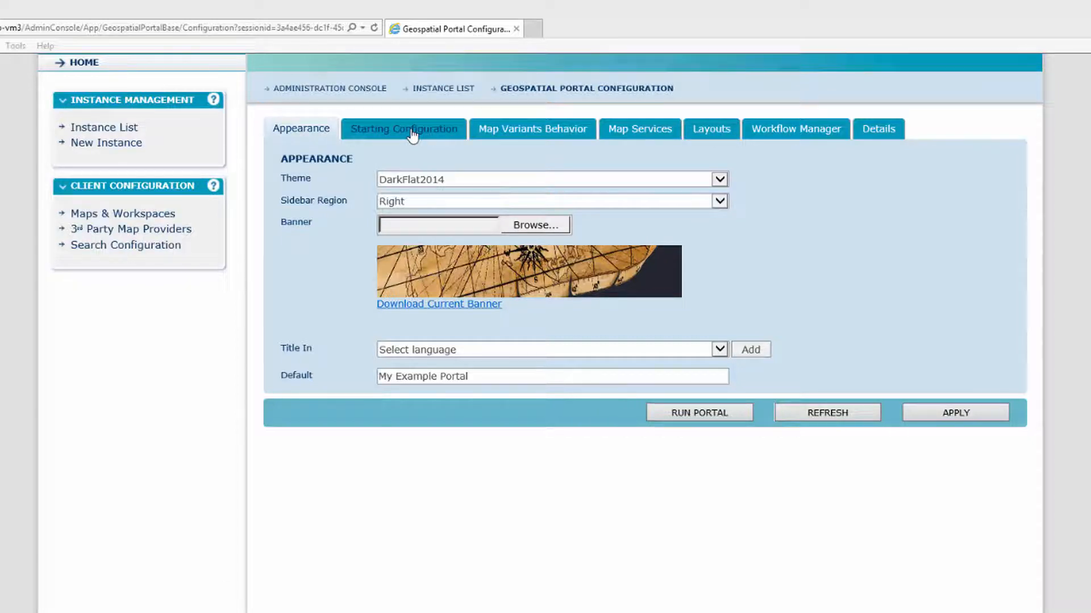
left_click(691, 419)
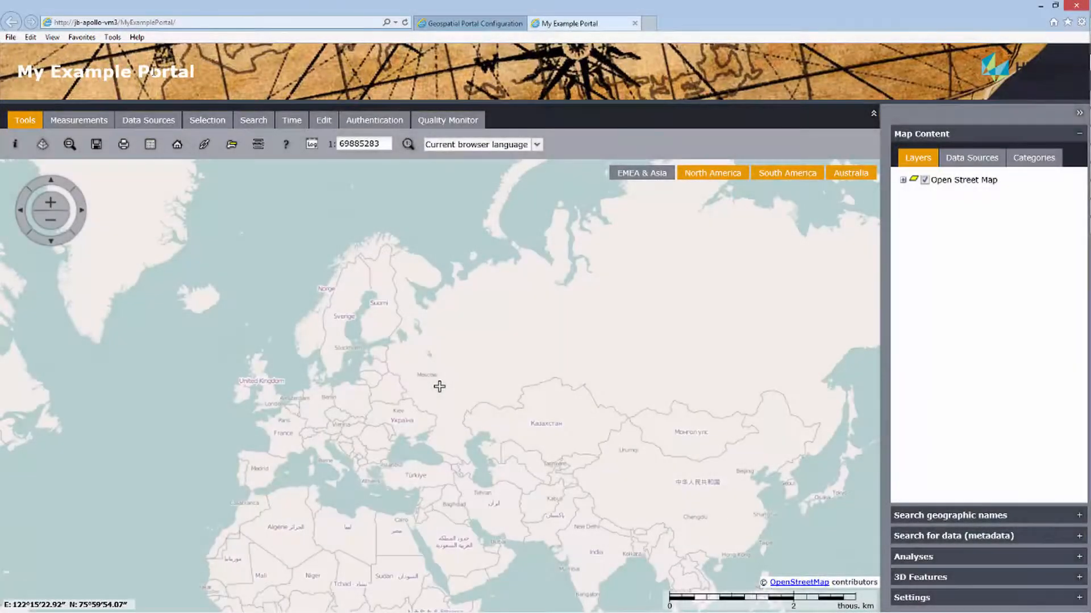
Close the running portal, set the starting configuration's default layout to ApolloPro.aspx and apply it
left_click(635, 23)
left_click(404, 113)
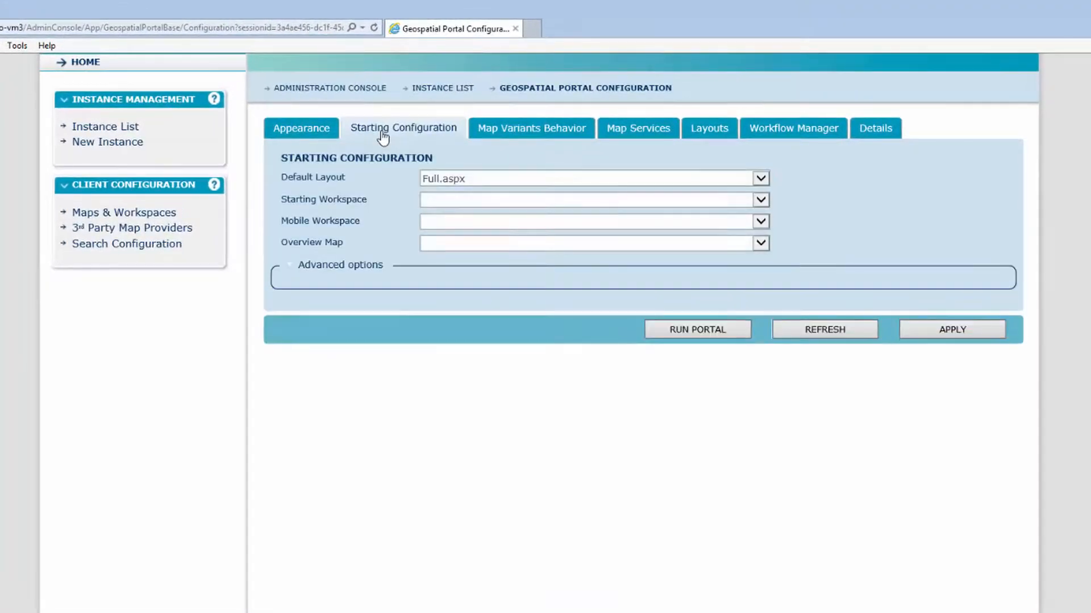
left_click(549, 179)
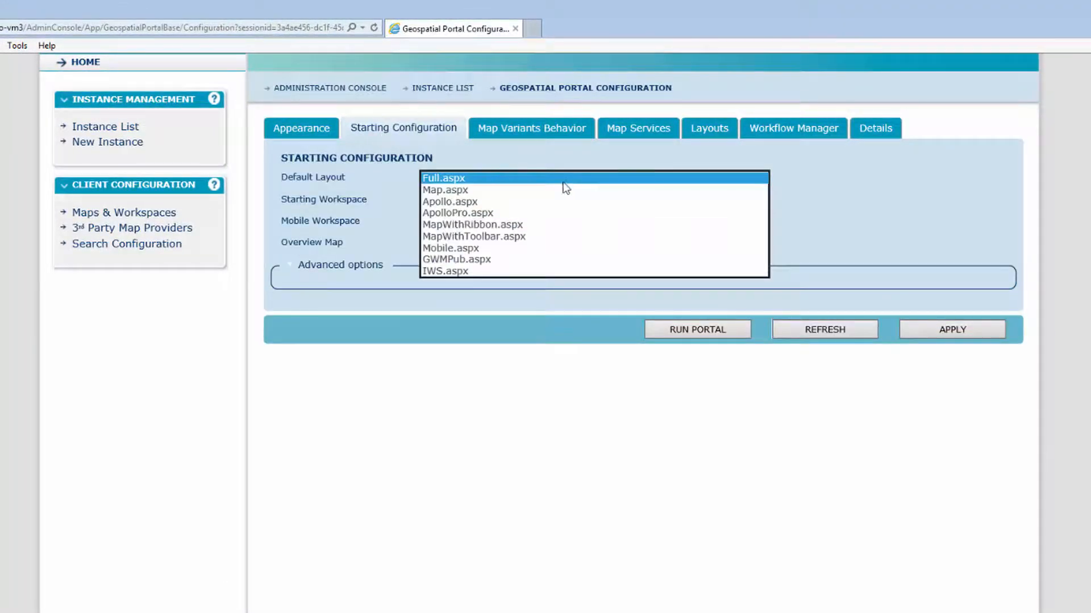
left_click(517, 215)
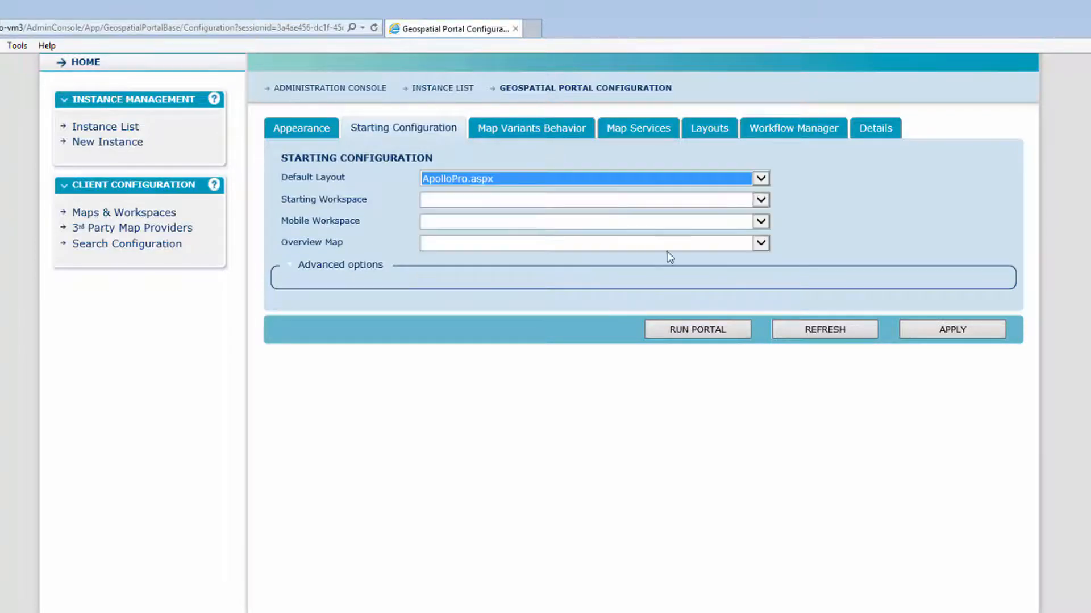
left_click(933, 337)
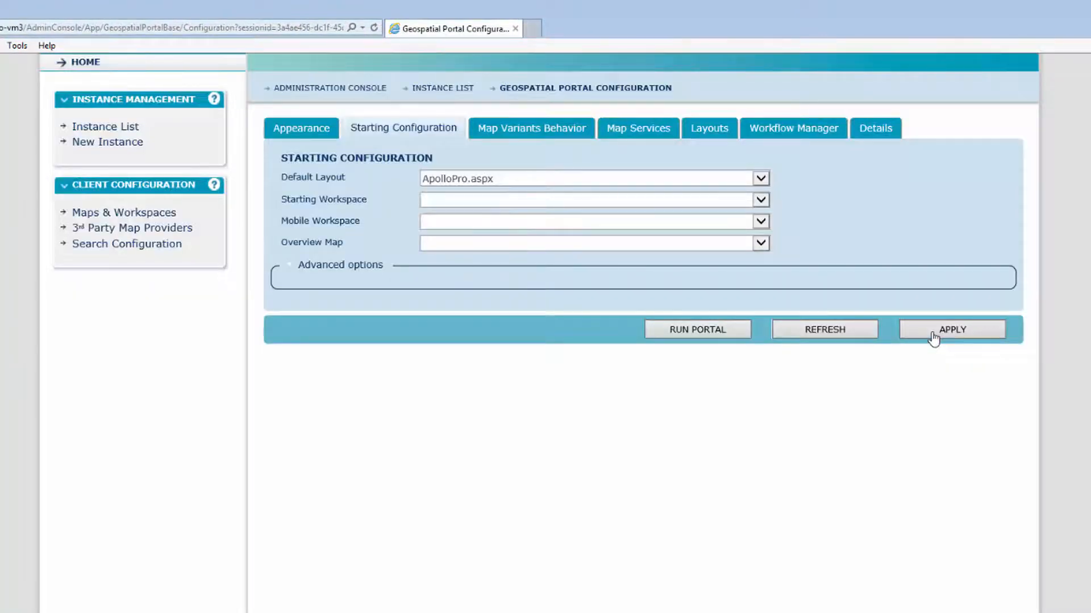
In the map variants behavior settings, set the method of changing map variant to List and apply it
left_click(550, 129)
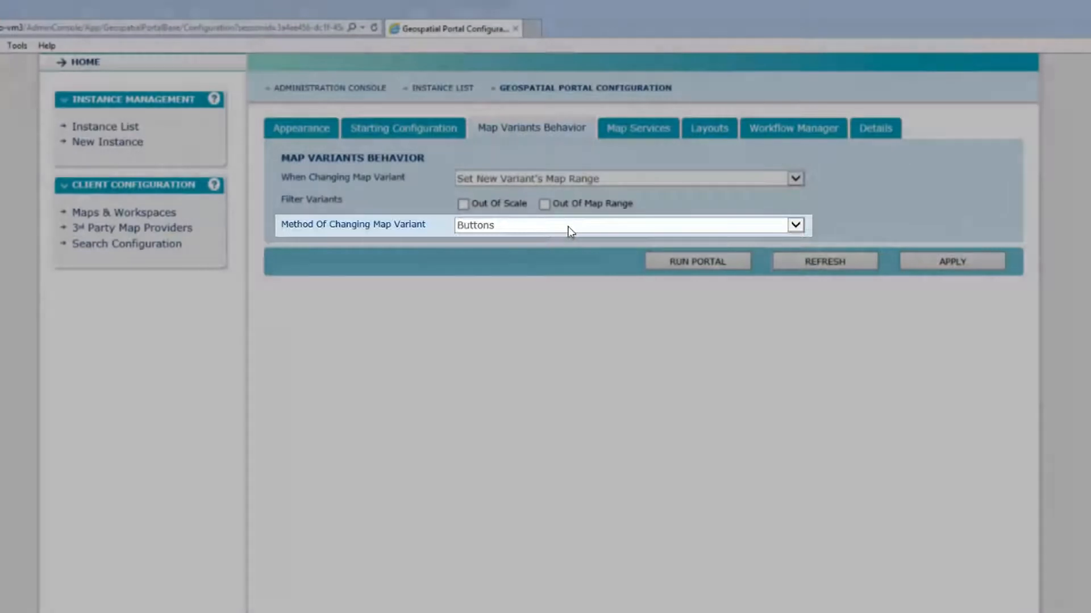
left_click(565, 230)
left_click(563, 237)
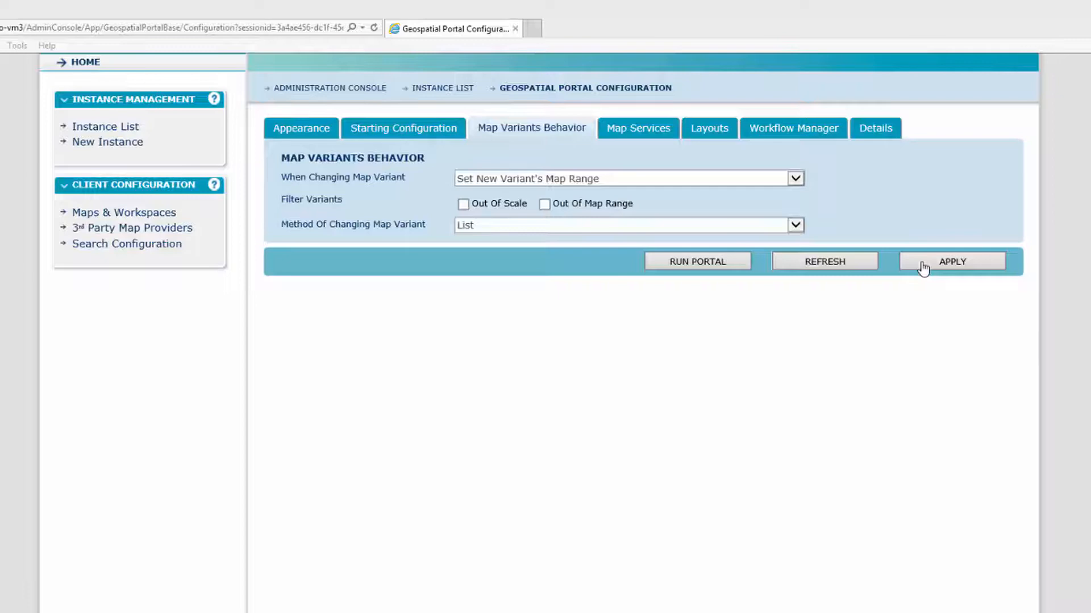
left_click(648, 135)
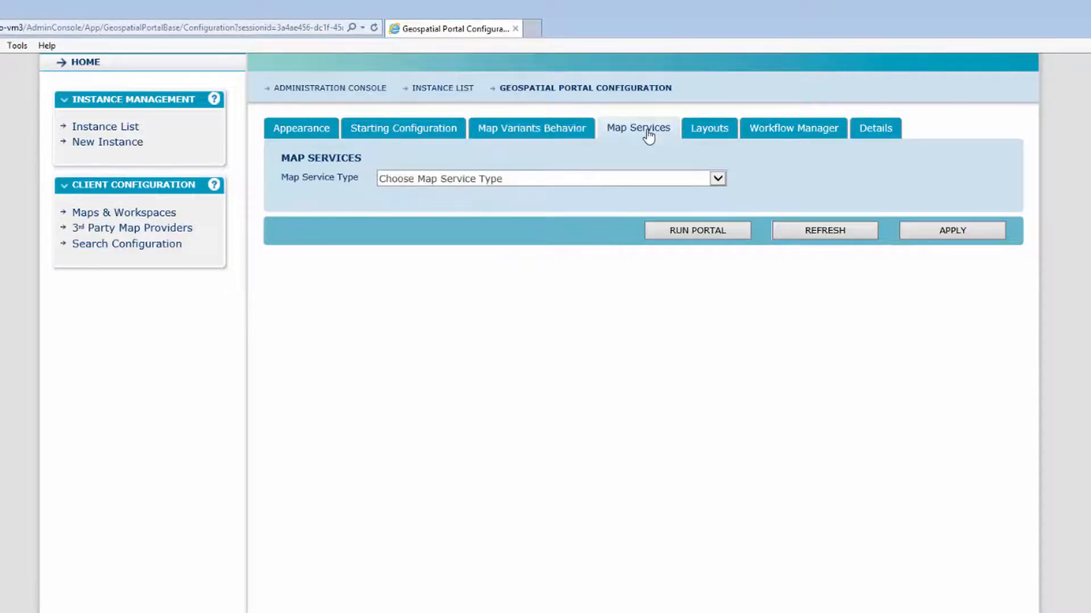
left_click(627, 177)
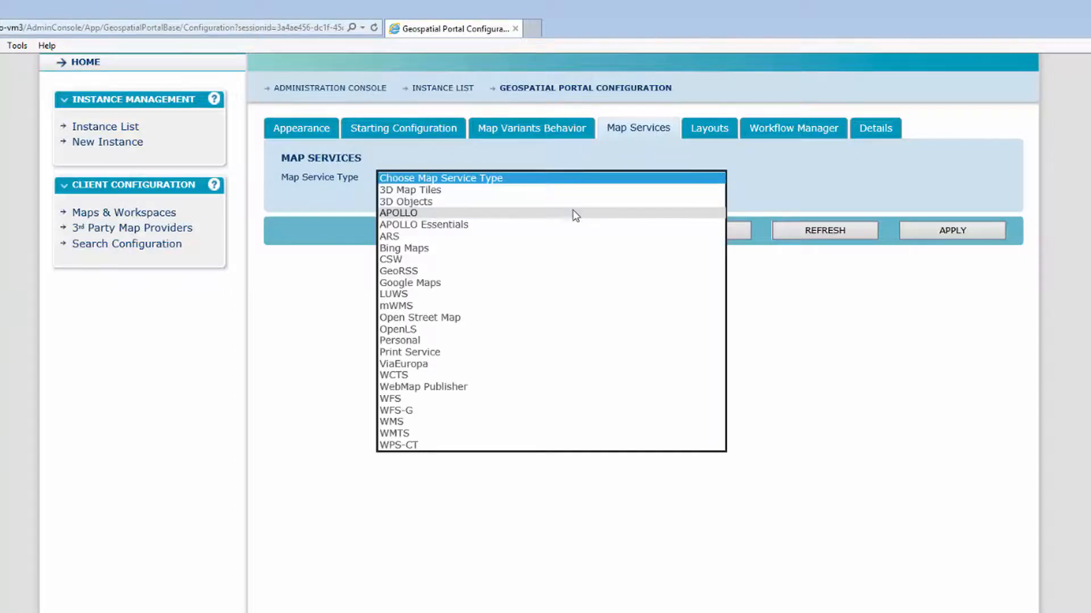
left_click(572, 213)
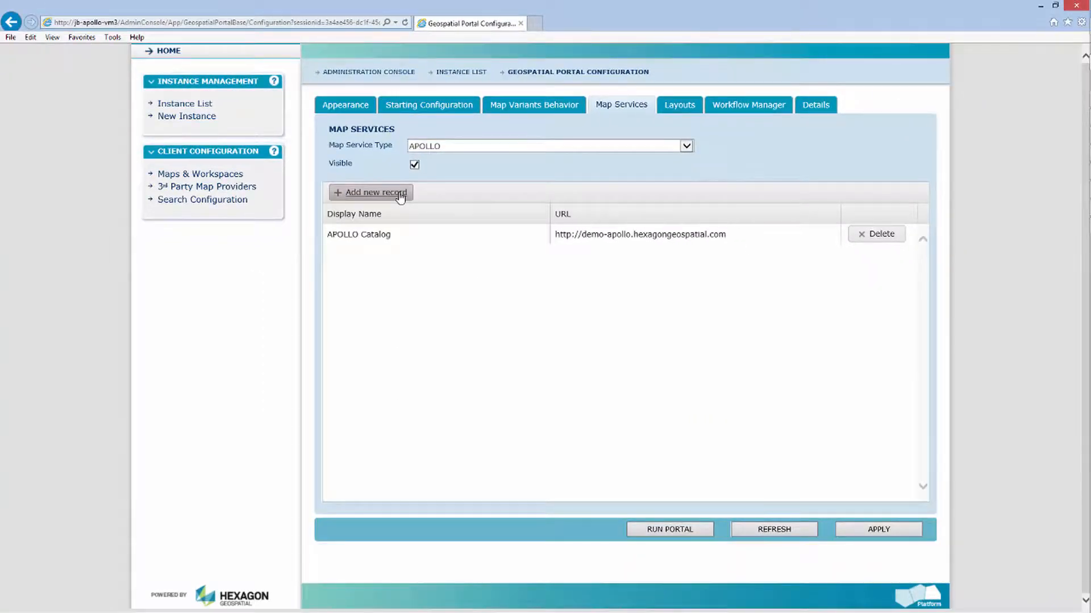
left_click(399, 194)
left_click(392, 253)
type("My Examp")
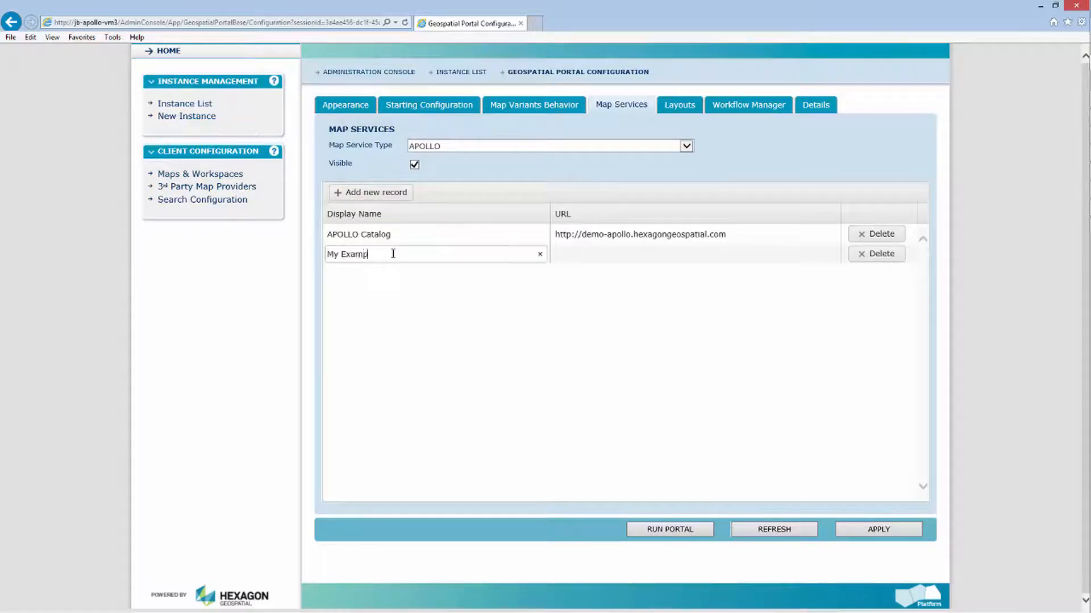
type("le ERDAS APOLLO Catalog")
left_click(629, 251)
type("http://")
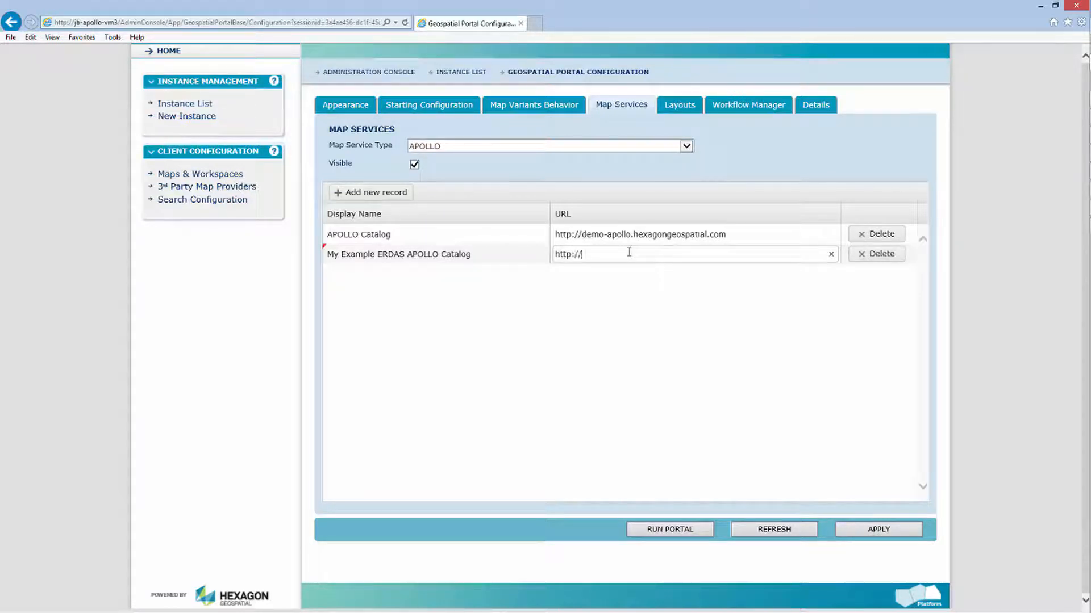
type("demo-apollo.hexagongeospatial.com")
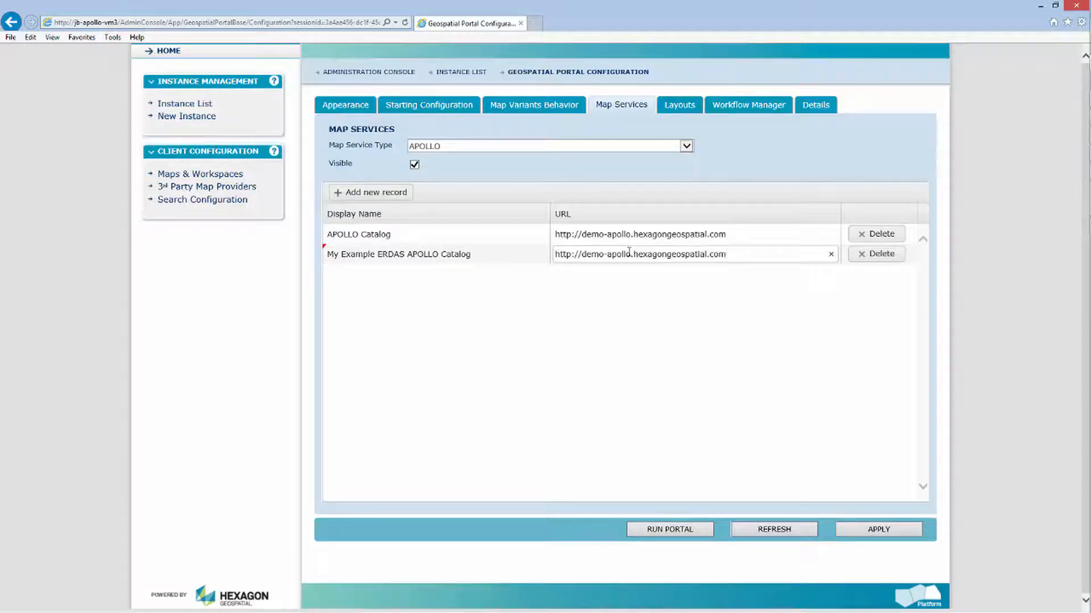
left_click(861, 535)
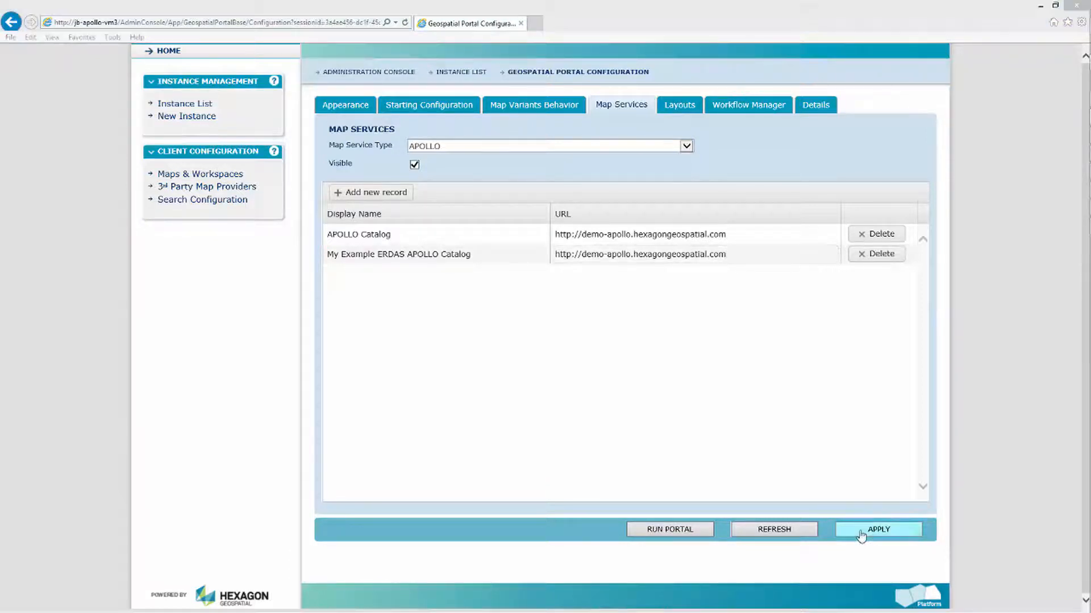
Delete Poland's Administrative Map, Cadastral data, Map of Landscapes, Topographic Map and Hydrogeological Map records from the WMS services and apply the changes
left_click(687, 147)
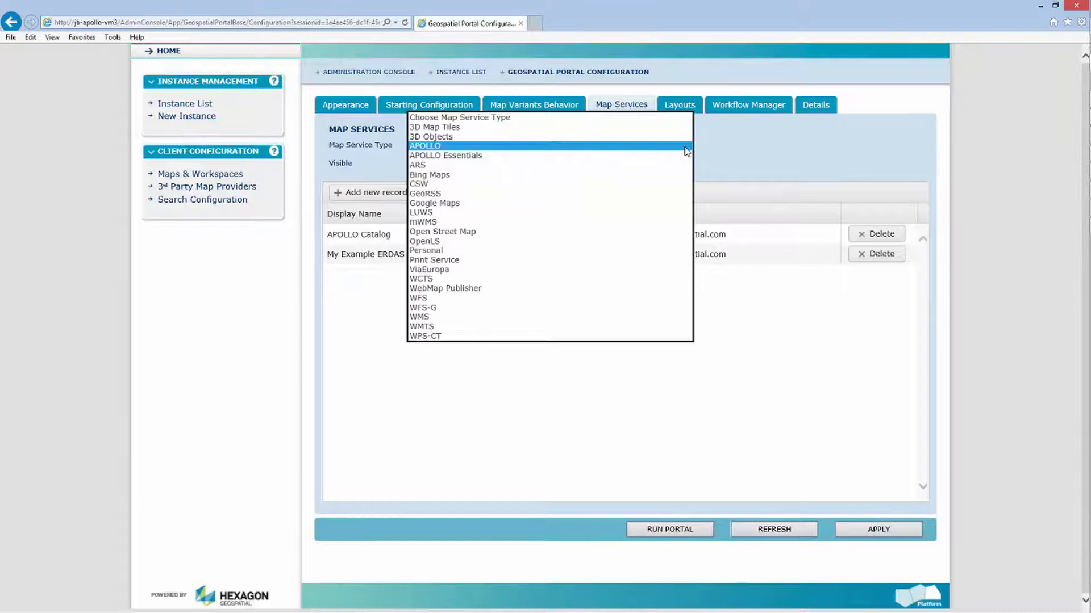
left_click(563, 317)
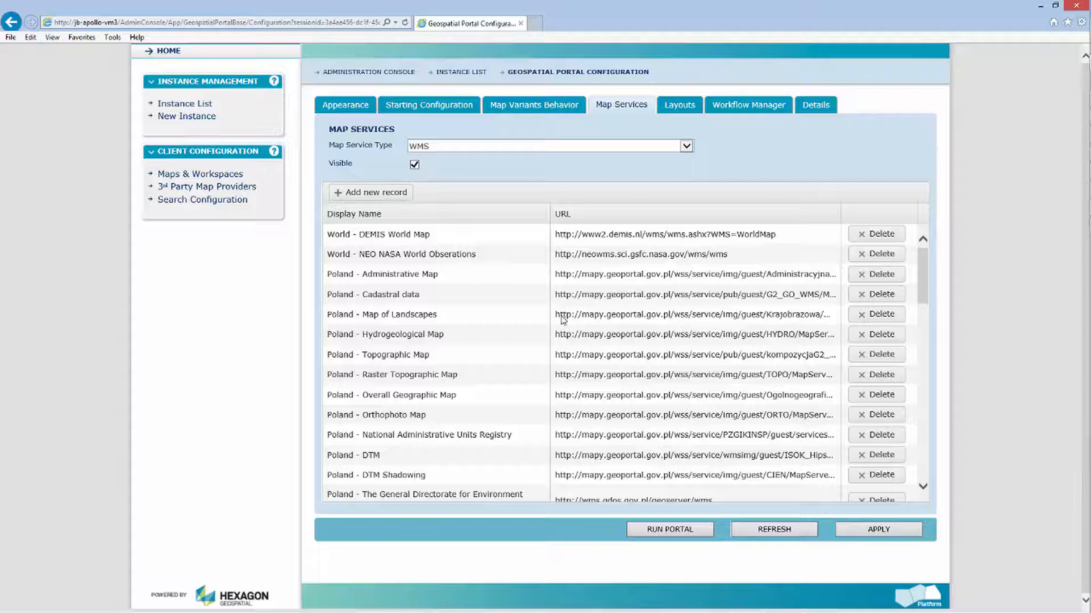
left_click(883, 278)
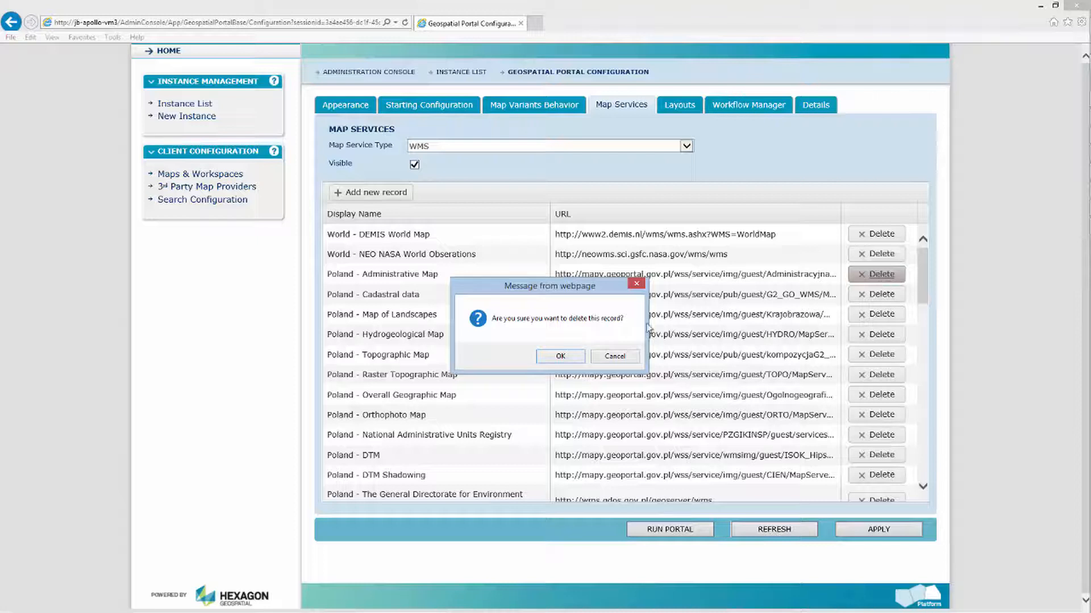
key("Return")
left_click(882, 275)
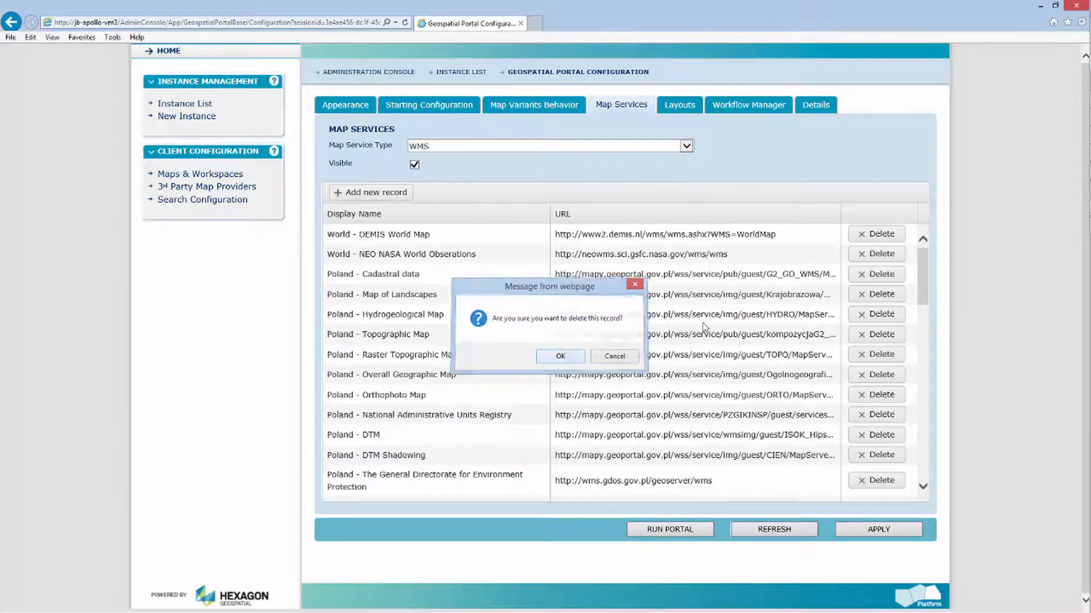
key("Return")
left_click(882, 275)
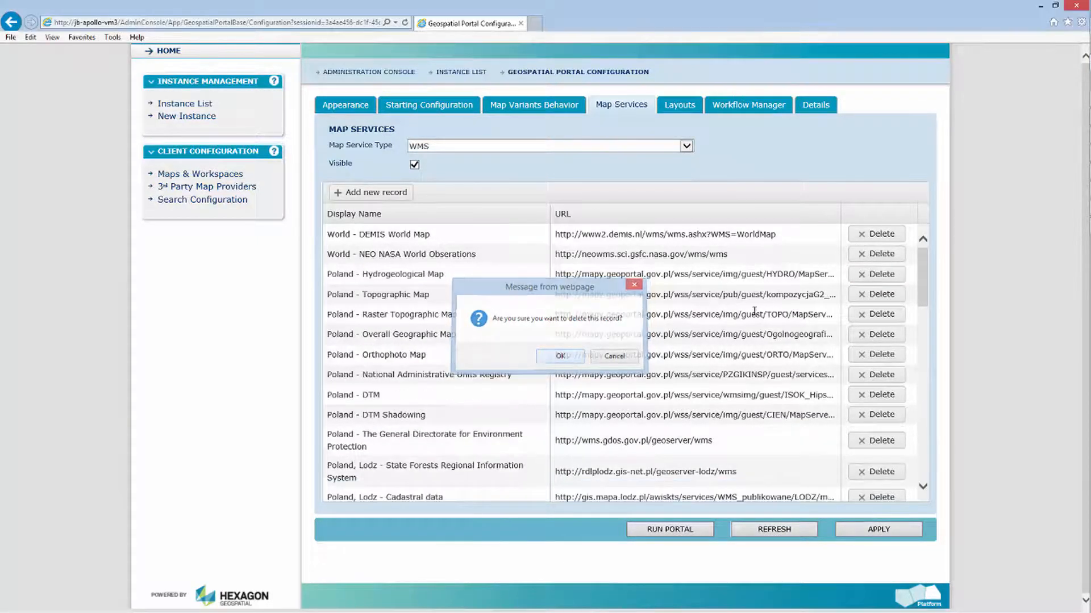
left_click(571, 357)
left_click(876, 294)
left_click(550, 362)
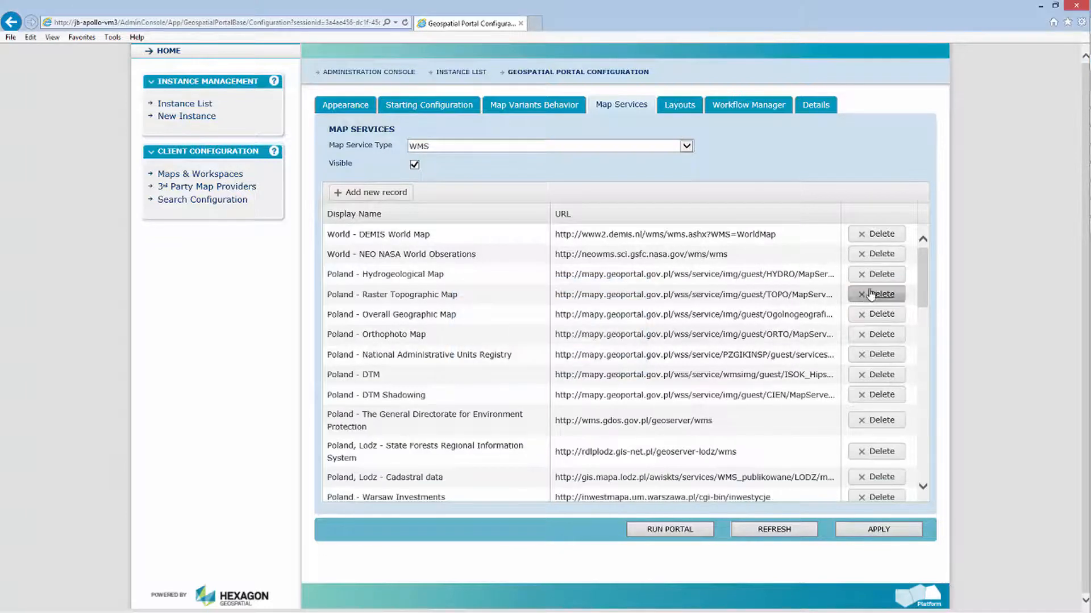
left_click(881, 275)
left_click(561, 357)
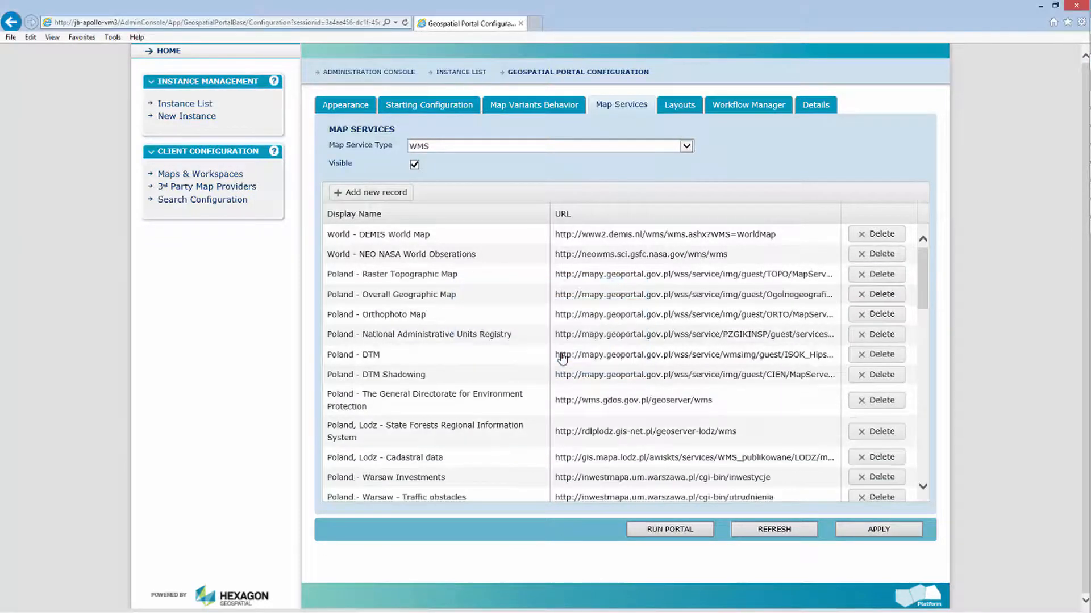
left_click(865, 532)
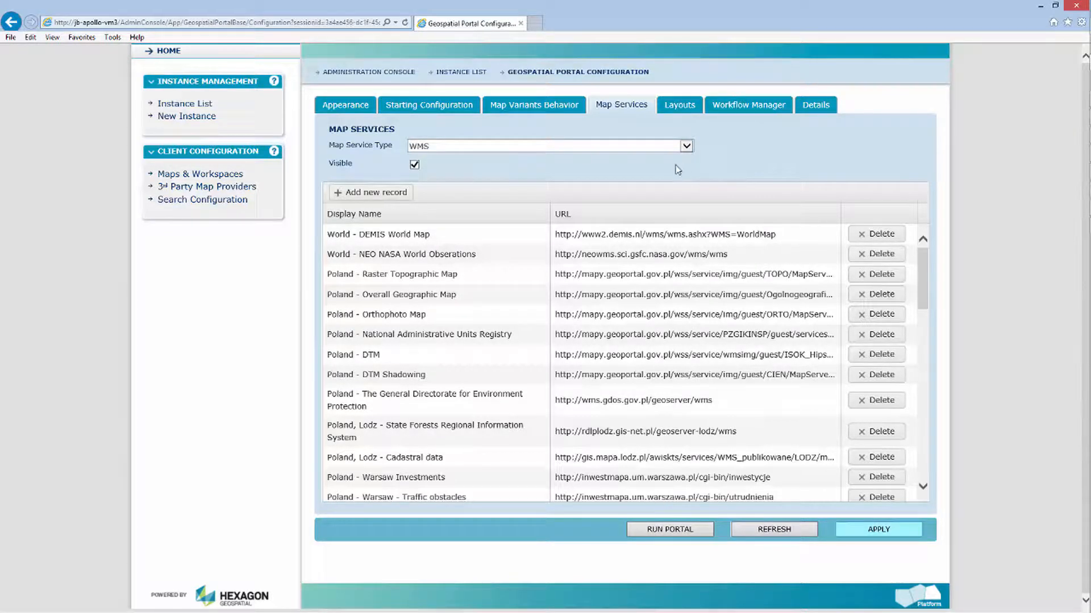
Delete the "Spain - Base Cartographic of Navarra" record from the WFS map services
left_click(686, 146)
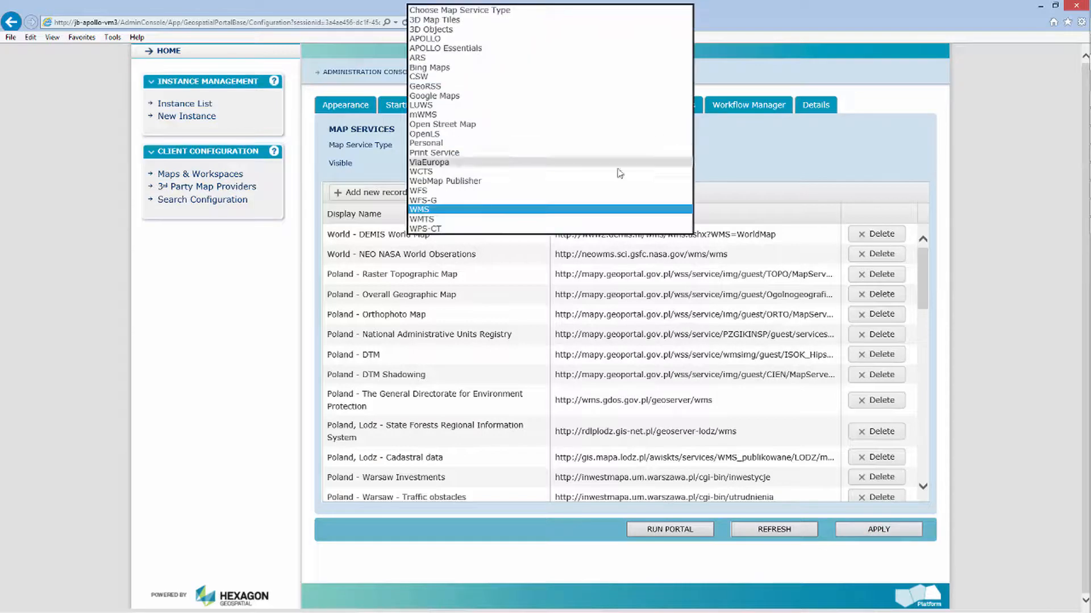
left_click(517, 192)
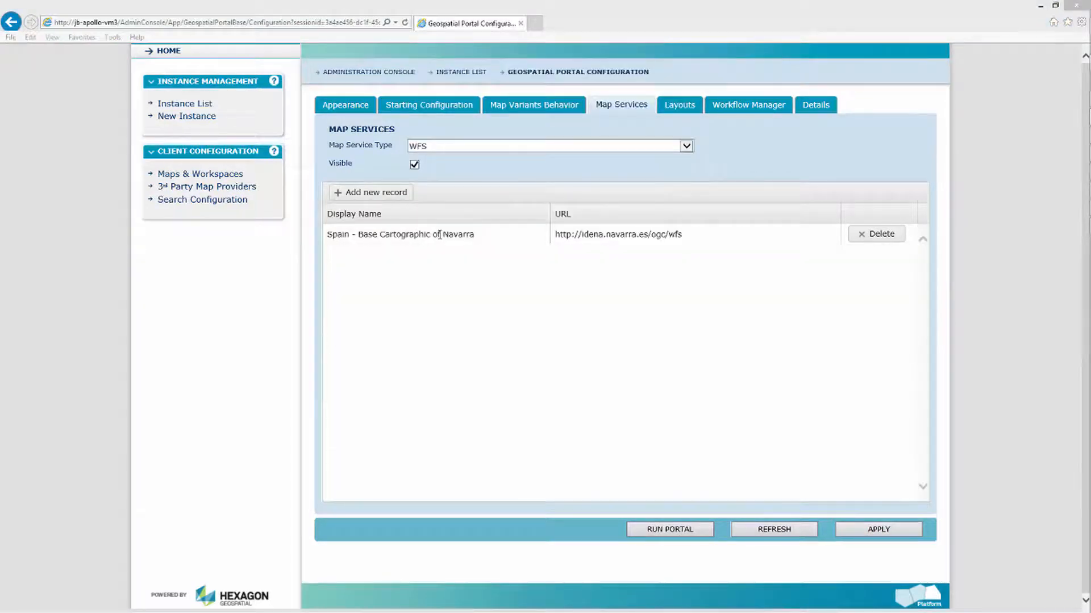
left_click(439, 235)
left_click(893, 235)
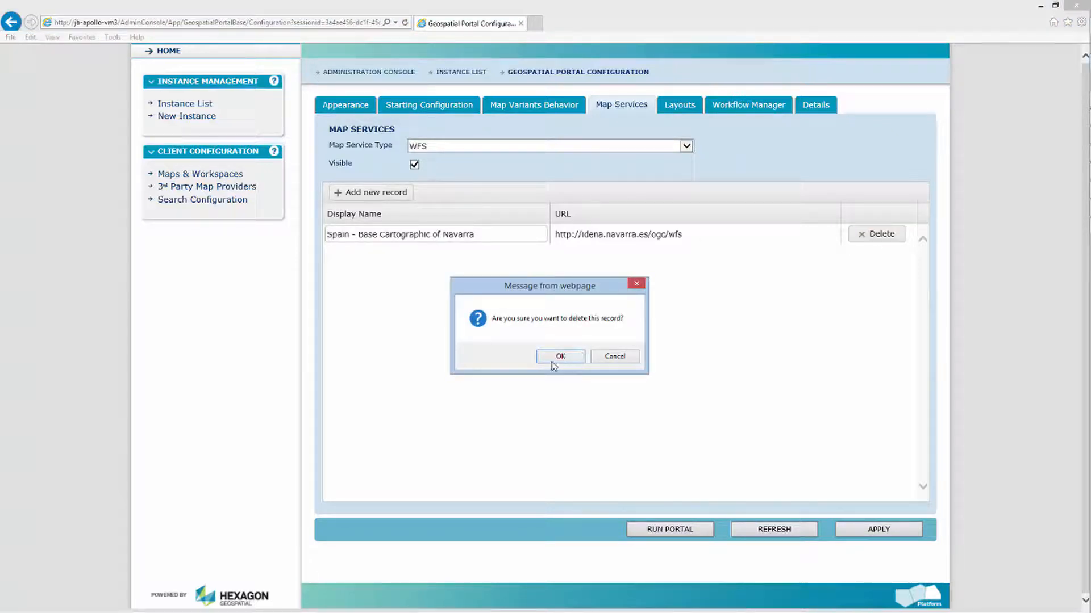
left_click(552, 361)
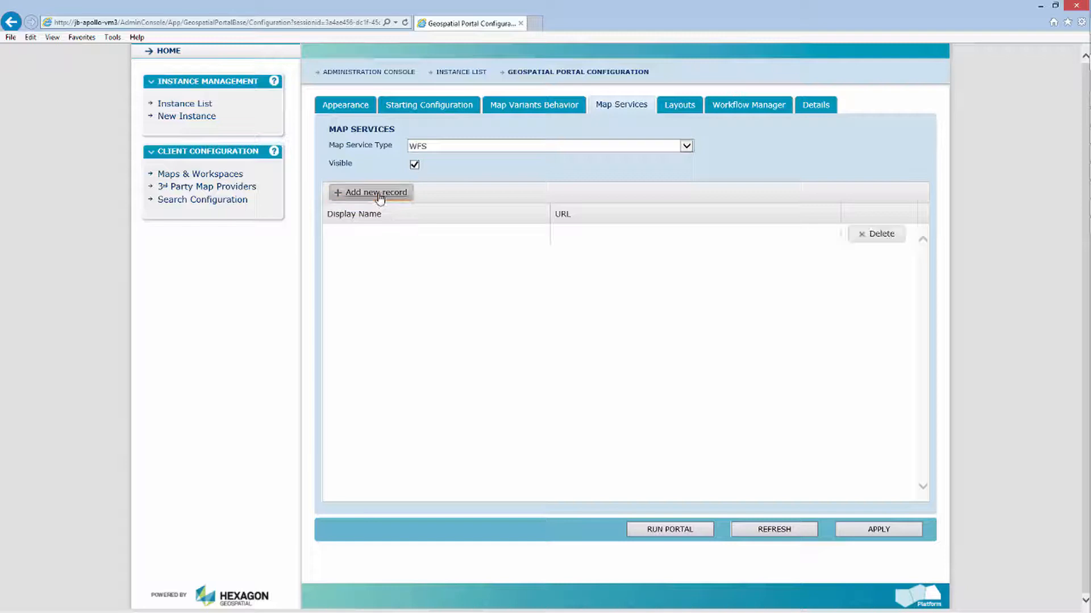
left_click(386, 232)
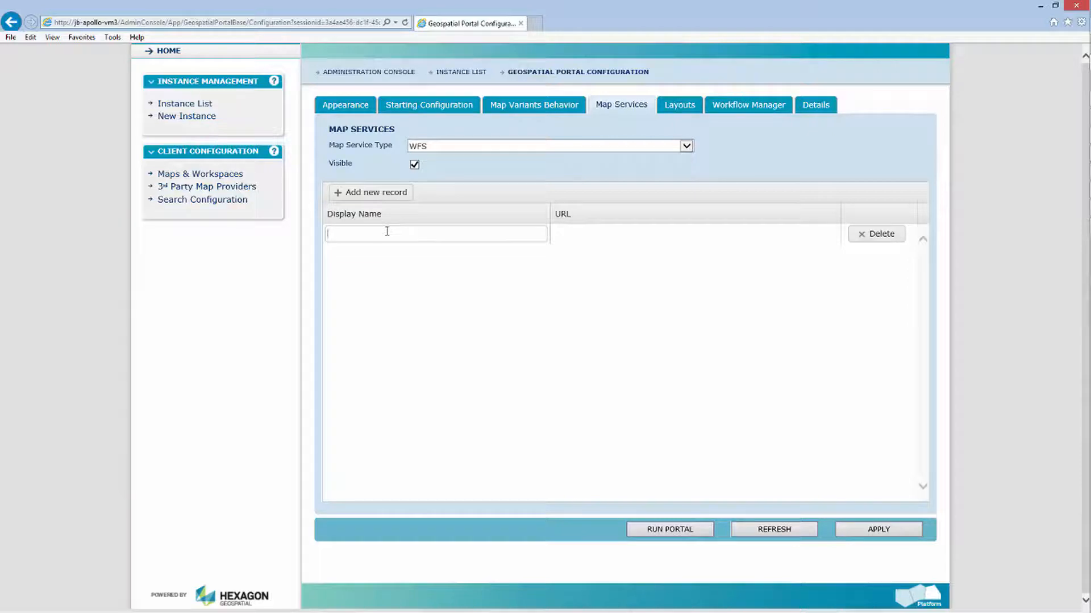
type("Global Boundaries")
left_click(599, 235)
type("http:")
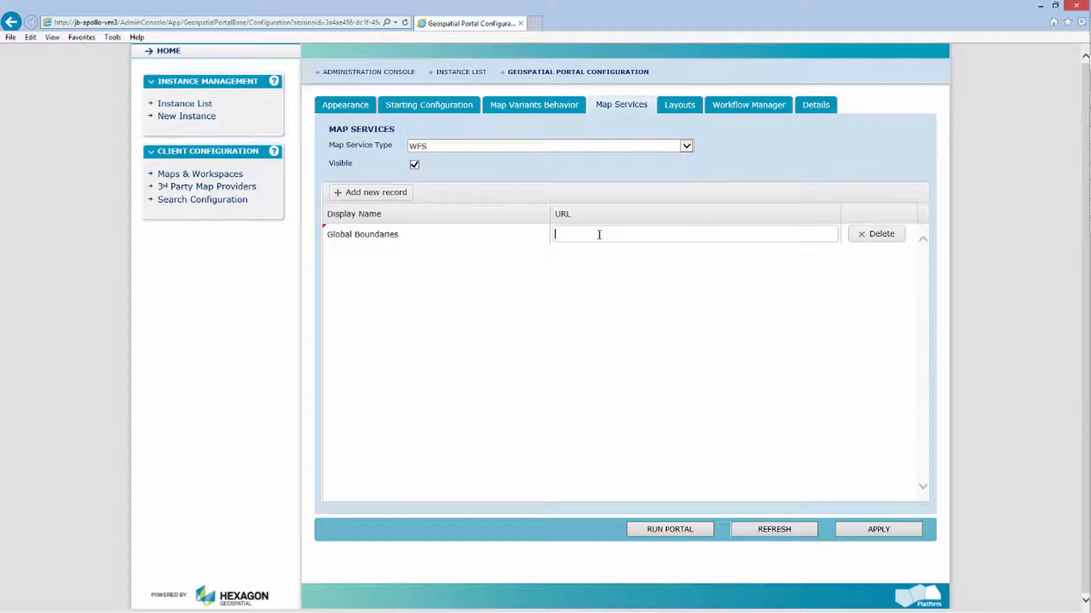
type("//demo-apollo.hexagonge")
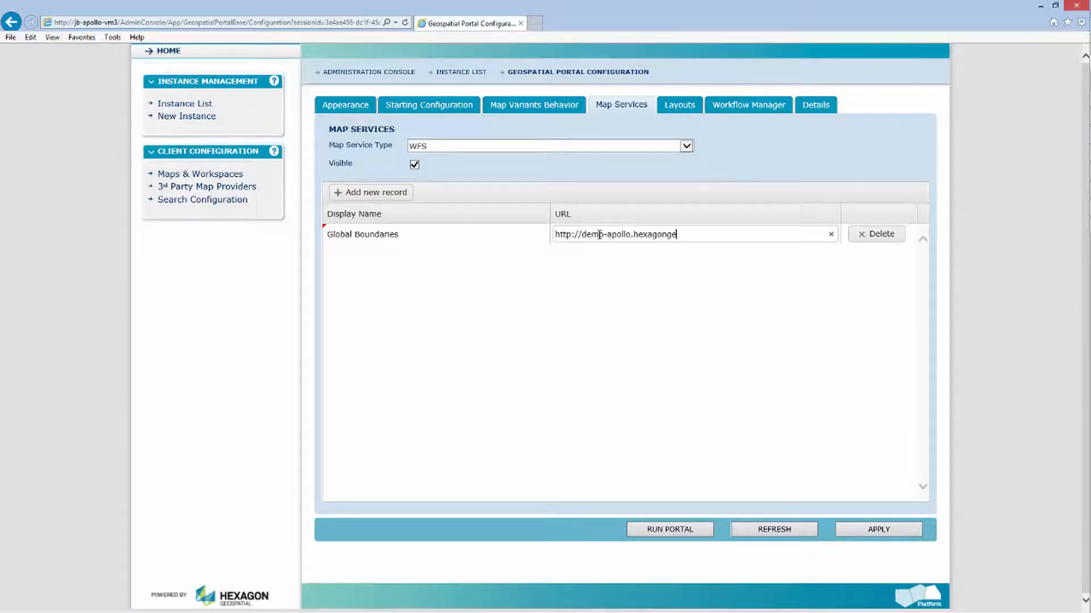
type("ospatial.com:")
type("80/erdas")
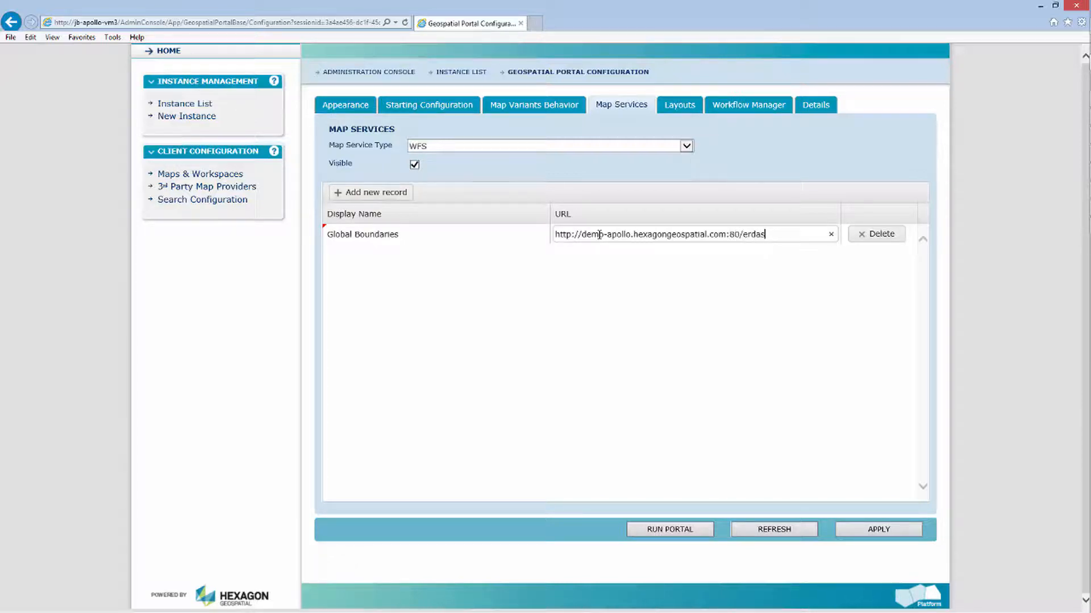
type("-apollo/vector/W")
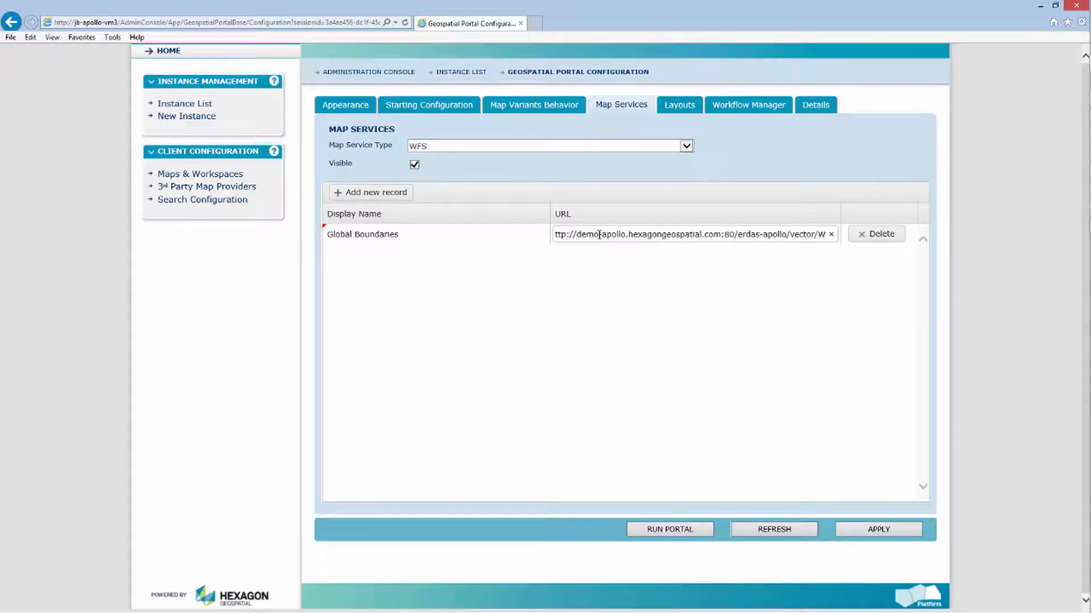
type("ORLDWIDE")
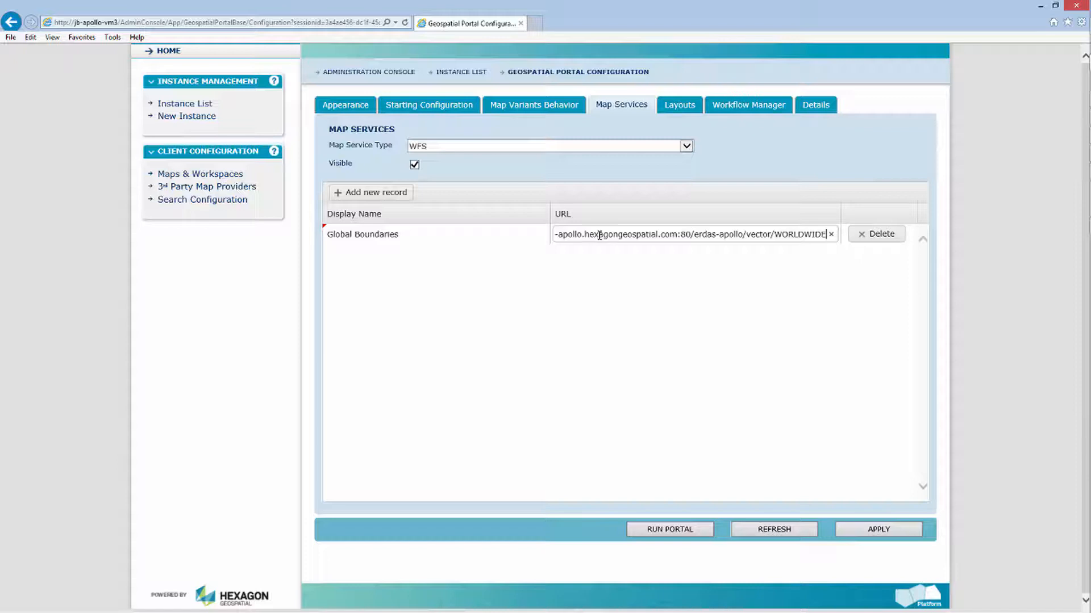
left_click(877, 530)
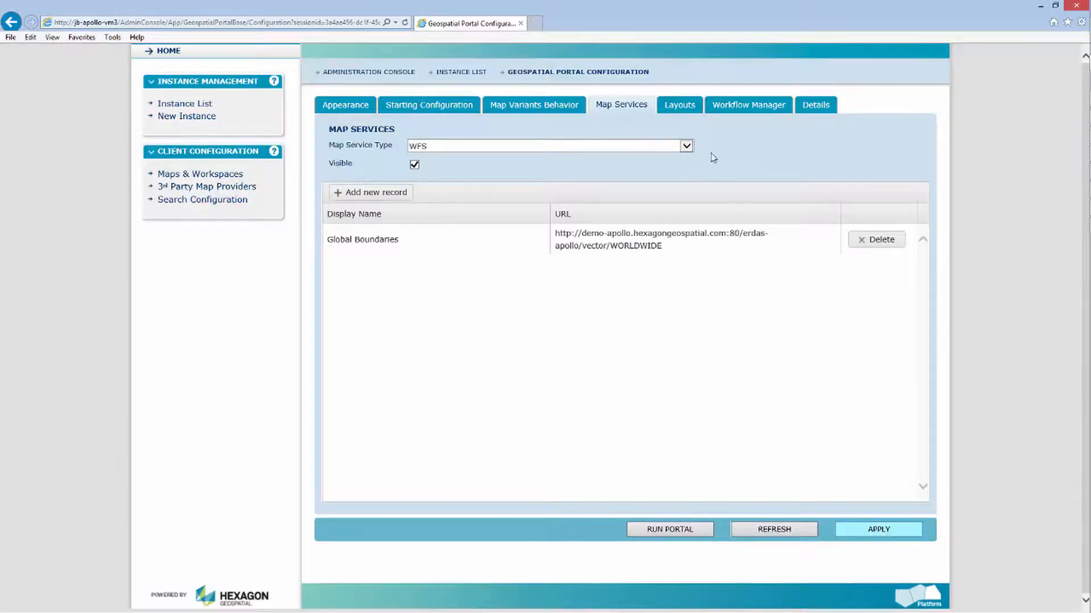
Open the layouts configuration and load the ApolloPro.aspx layout for editing
left_click(677, 106)
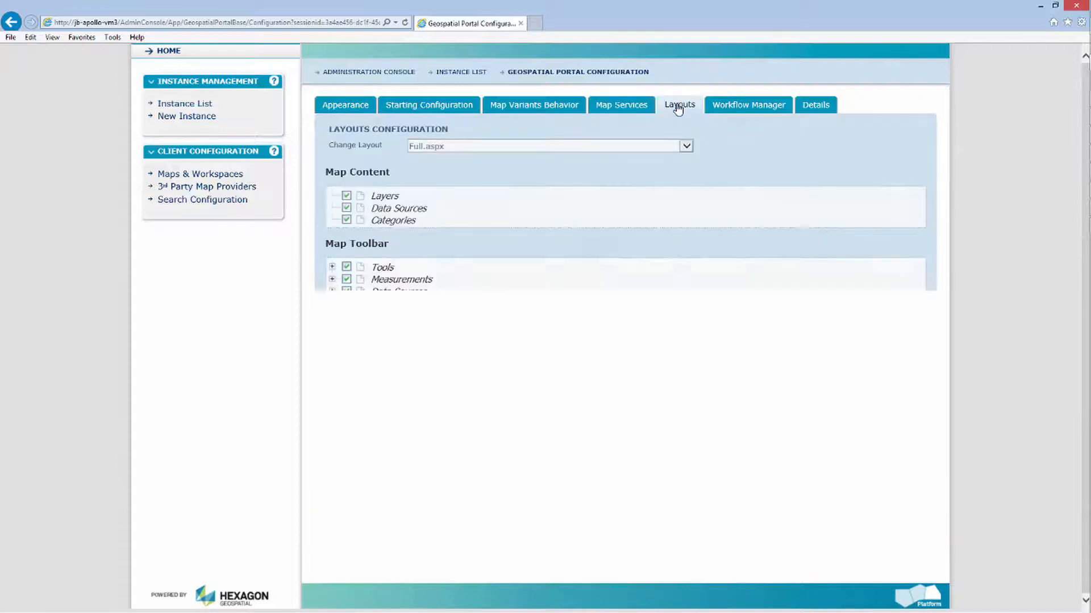
left_click(570, 146)
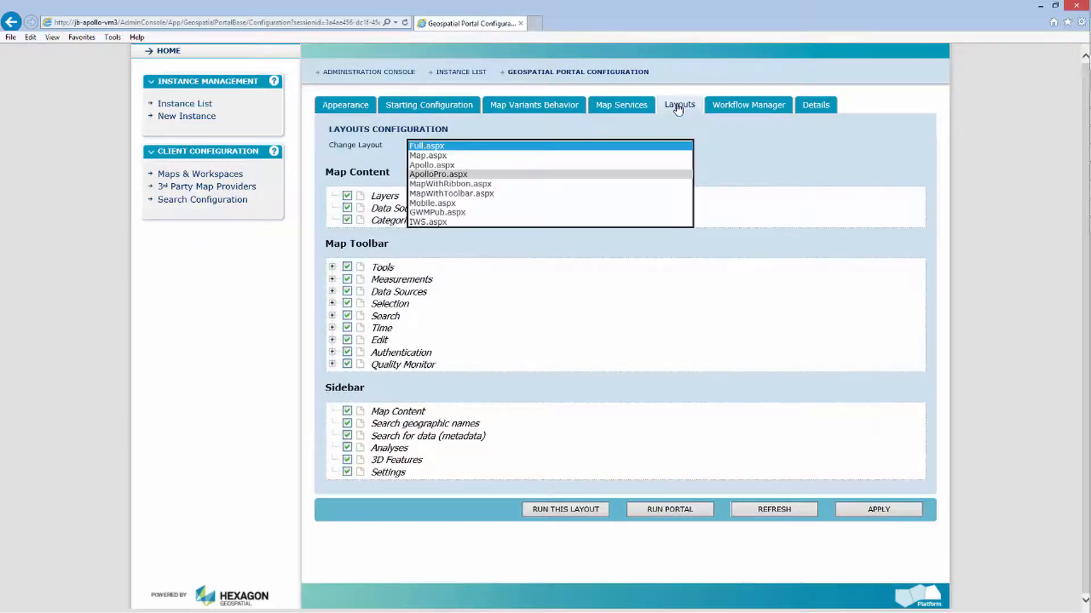
left_click(484, 175)
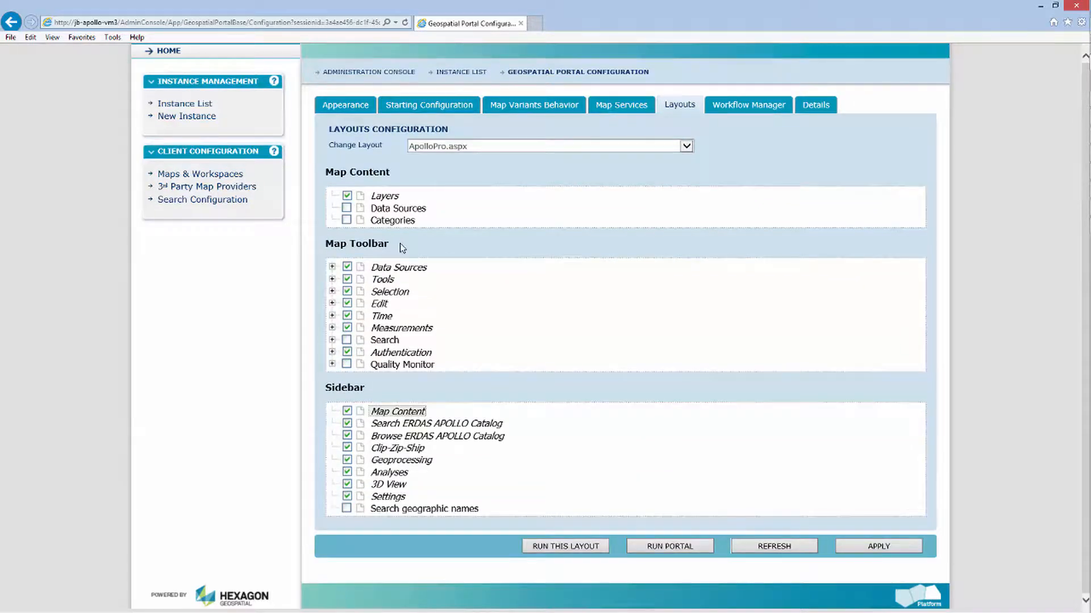
Disable the Edit, Time and Selection groups in the ApolloPro layout's Map Toolbar
left_click(347, 305)
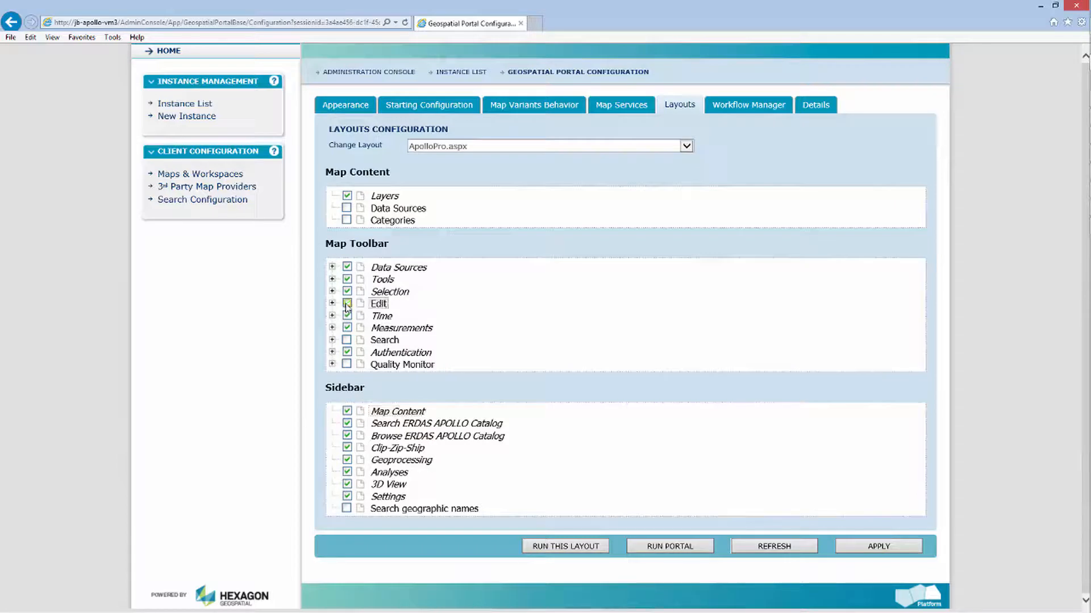
left_click(347, 317)
left_click(348, 292)
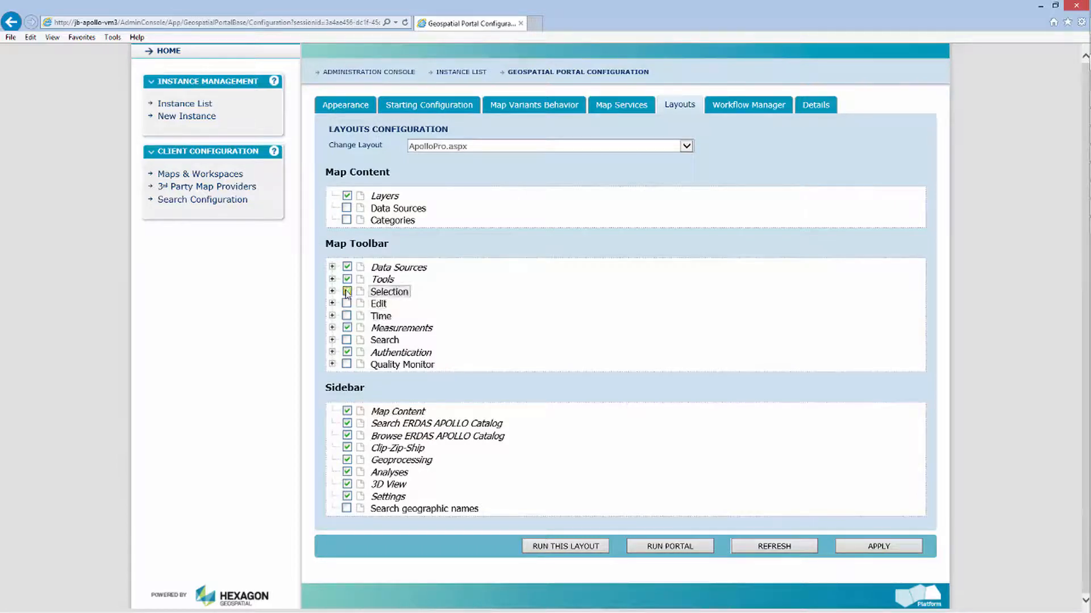
Disable "Display feature classes and queries" and "Clear Map" within the Map Toolbar's Data Sources group
left_click(333, 268)
left_click(359, 316)
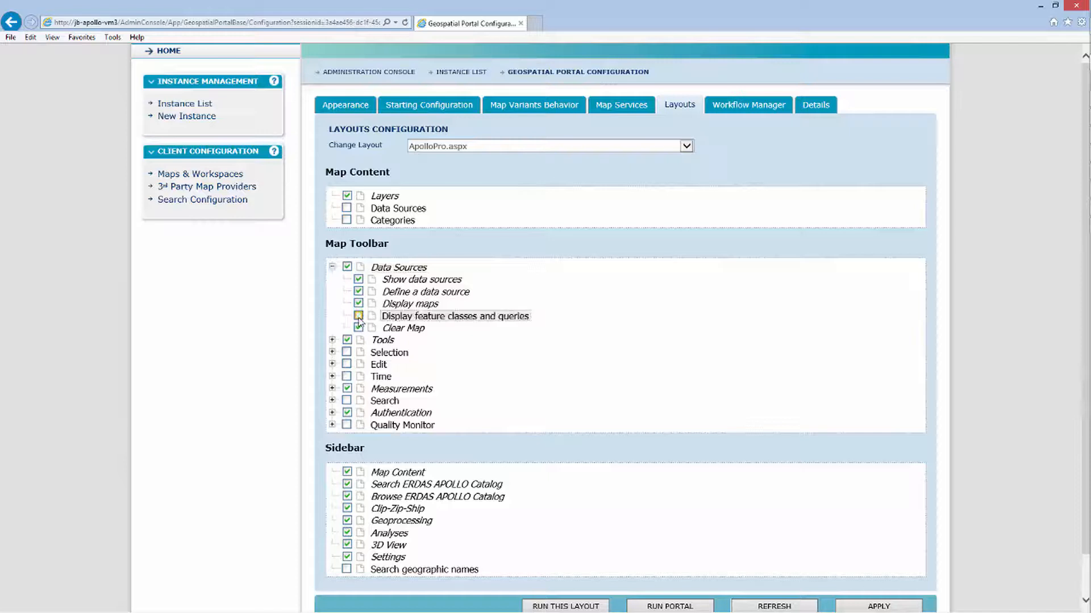
left_click(358, 329)
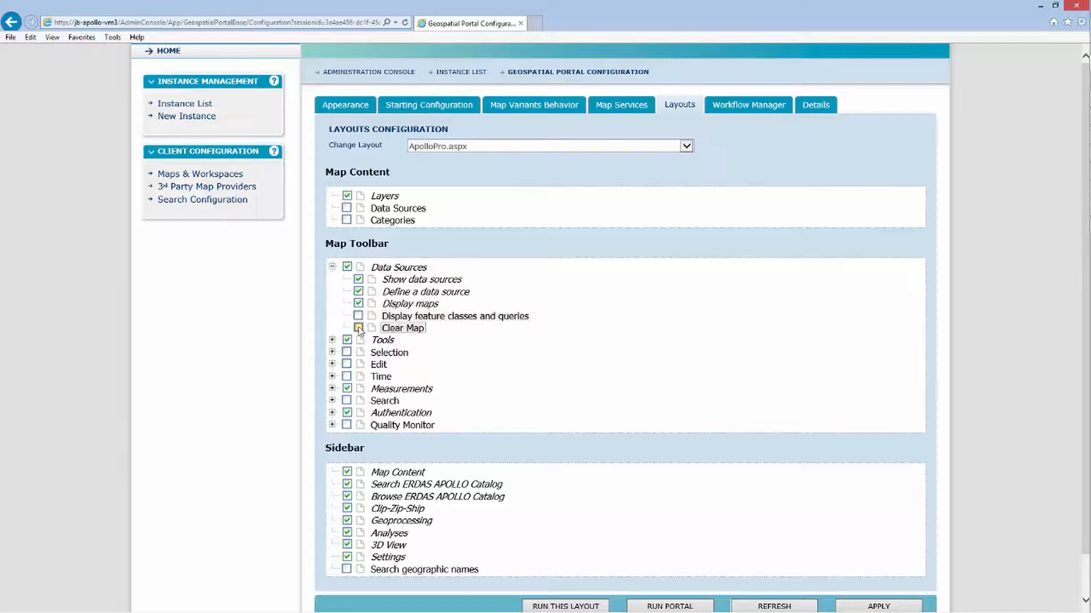
left_click(332, 266)
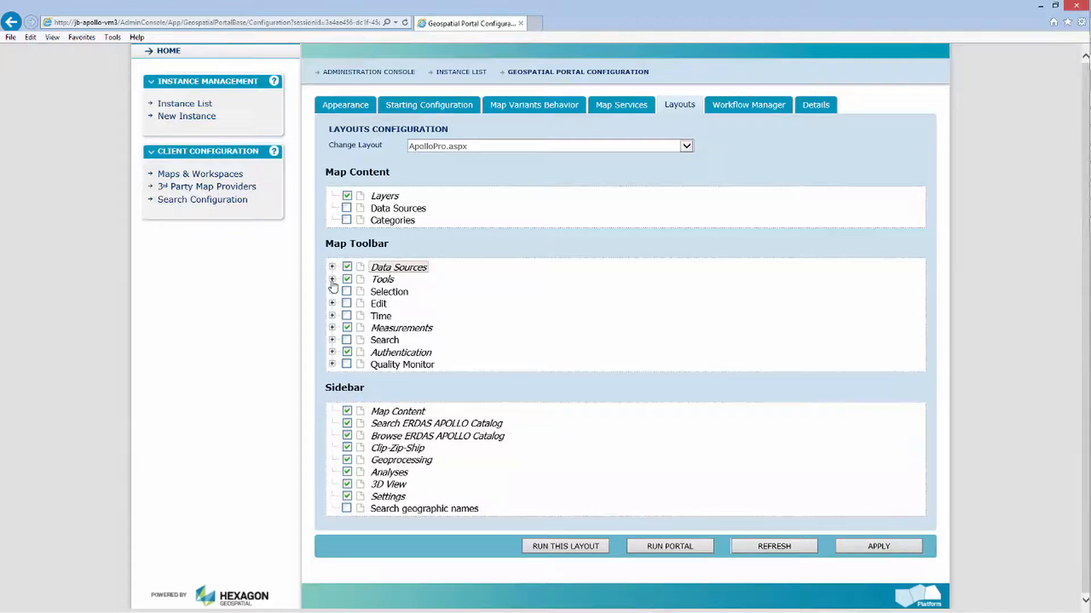
Disable "Where am I?", Overview window, Data window and Scale bands configuration within the Map Toolbar's Tools group
left_click(333, 278)
left_click(358, 291)
left_click(358, 315)
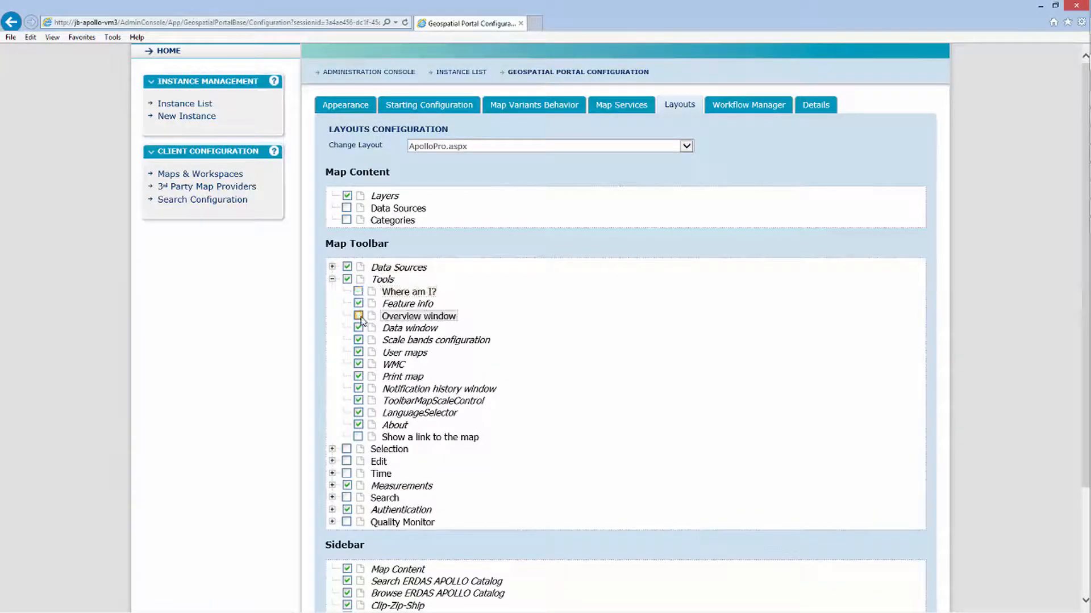
left_click(359, 328)
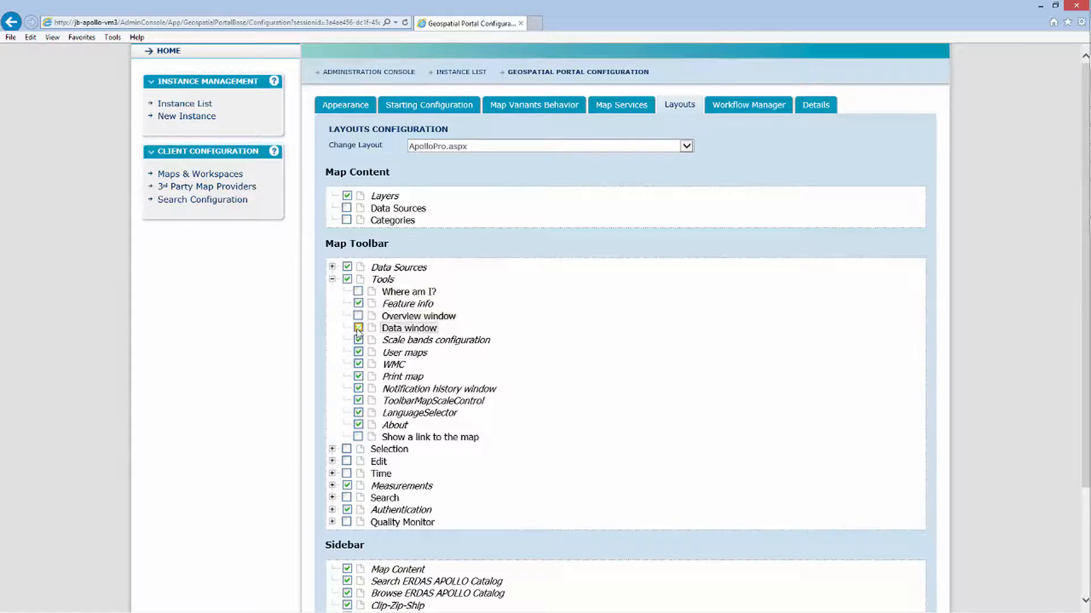
left_click(359, 340)
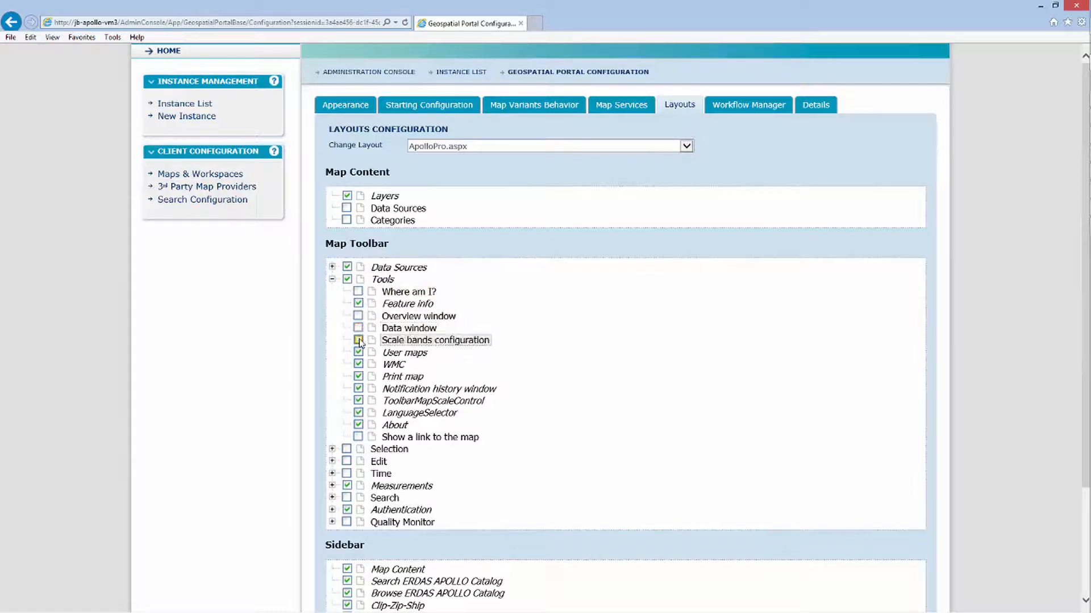
Disable WMC, Print map, ToolbarMapScaleControl and About in the Tools group, and enable "Show a link to the map"
left_click(358, 364)
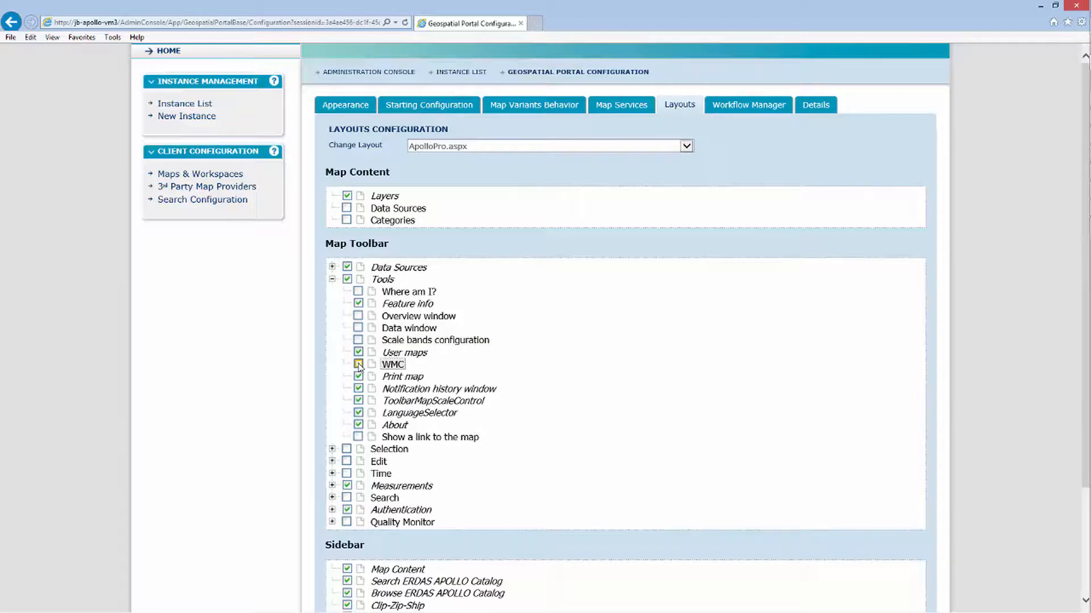
left_click(358, 377)
left_click(359, 400)
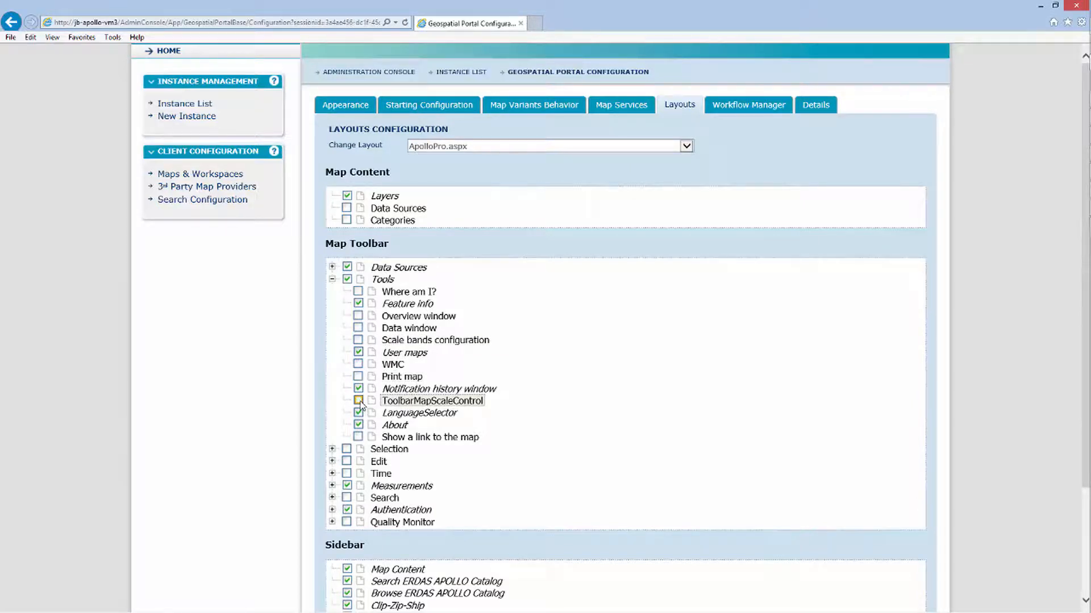
left_click(358, 425)
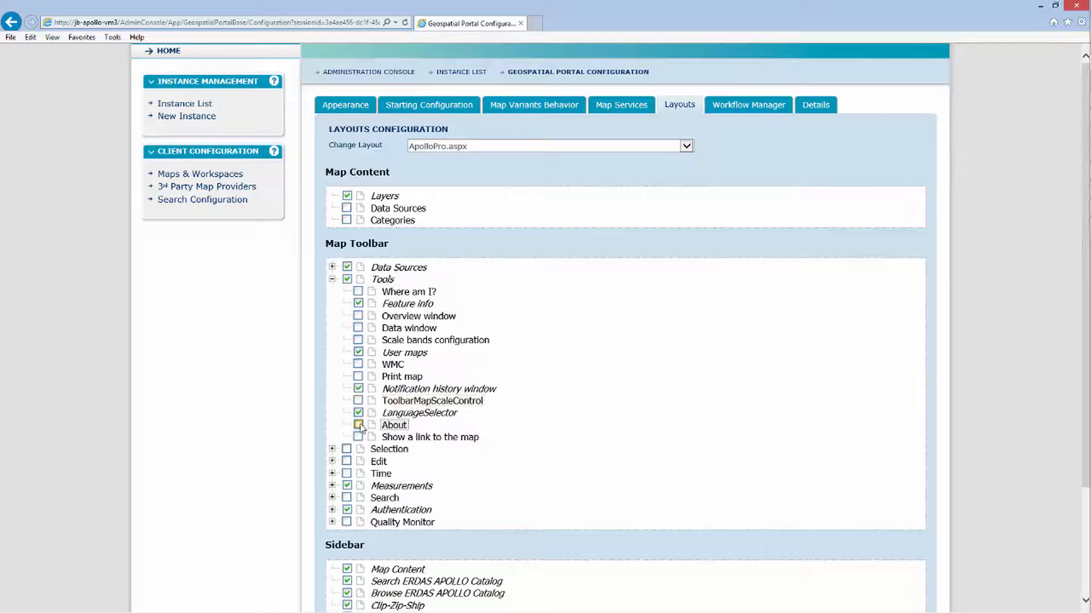
left_click(358, 437)
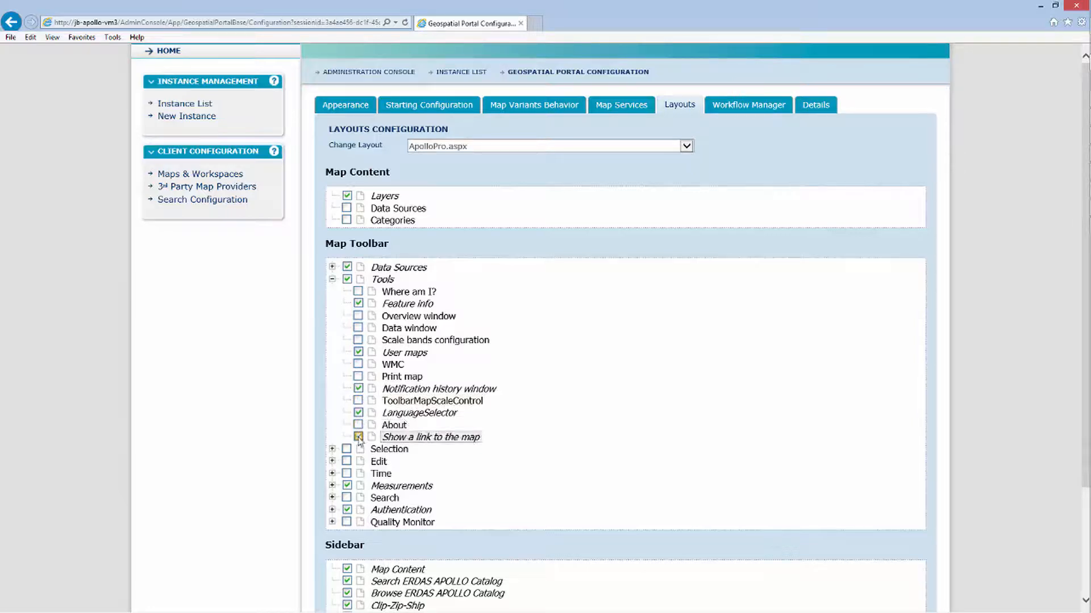
left_click(333, 279)
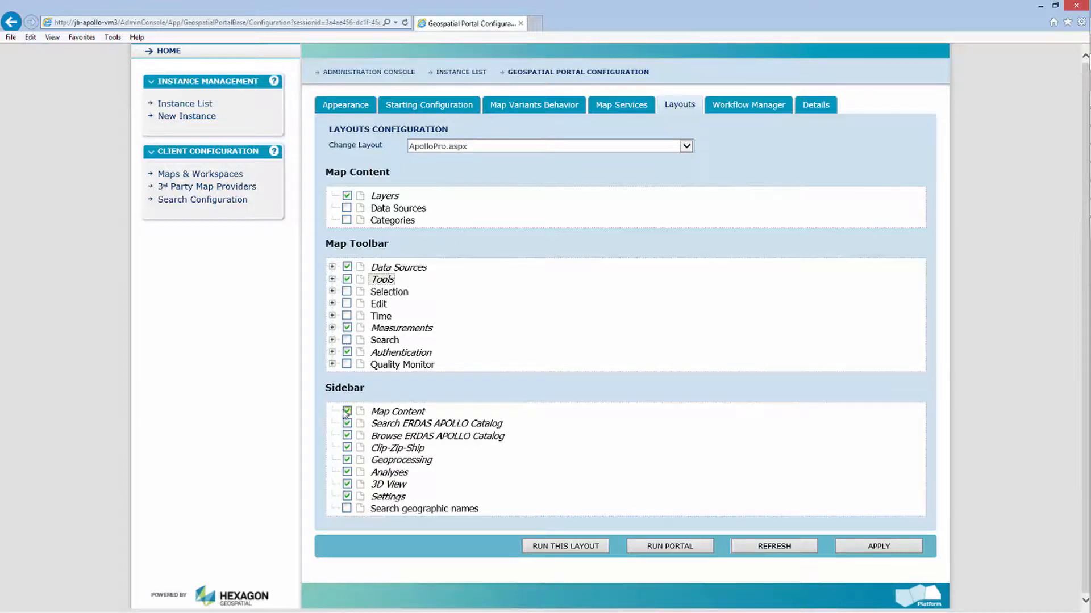
Disable Geoprocessing, Analyses and 3D View in the Sidebar contents and apply the layout changes
left_click(347, 461)
left_click(347, 472)
left_click(347, 485)
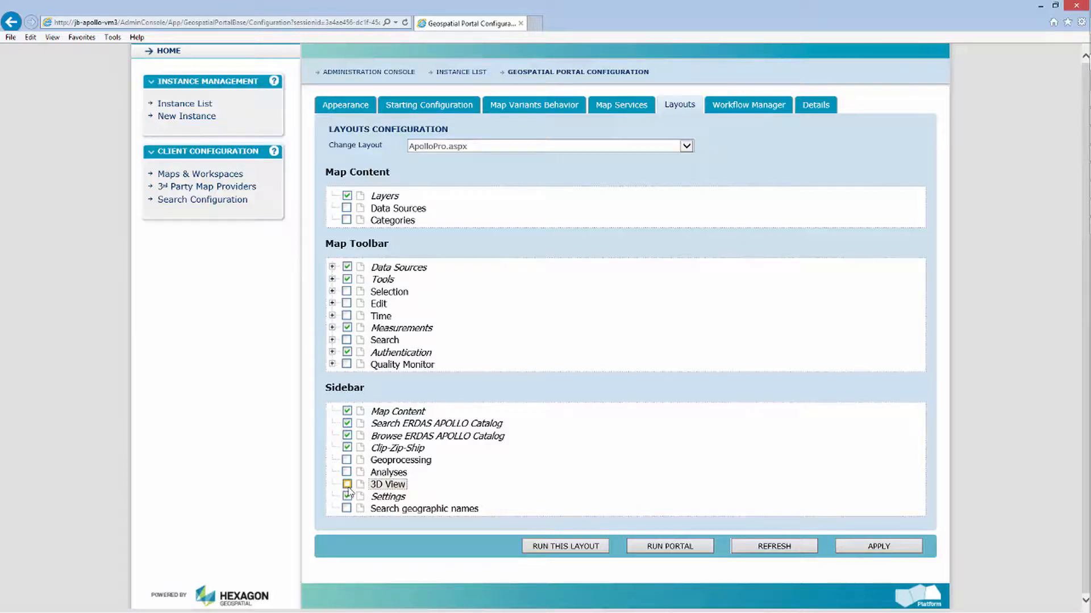
left_click(878, 546)
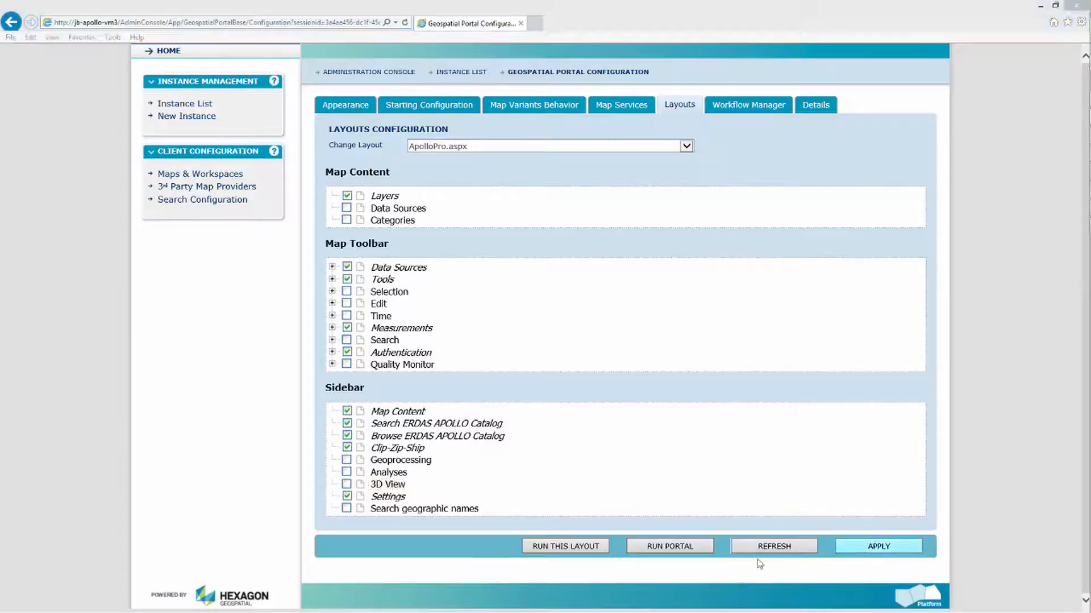
Run the portal to check its toolbar groups and the North America, South America and Australia map views
left_click(662, 547)
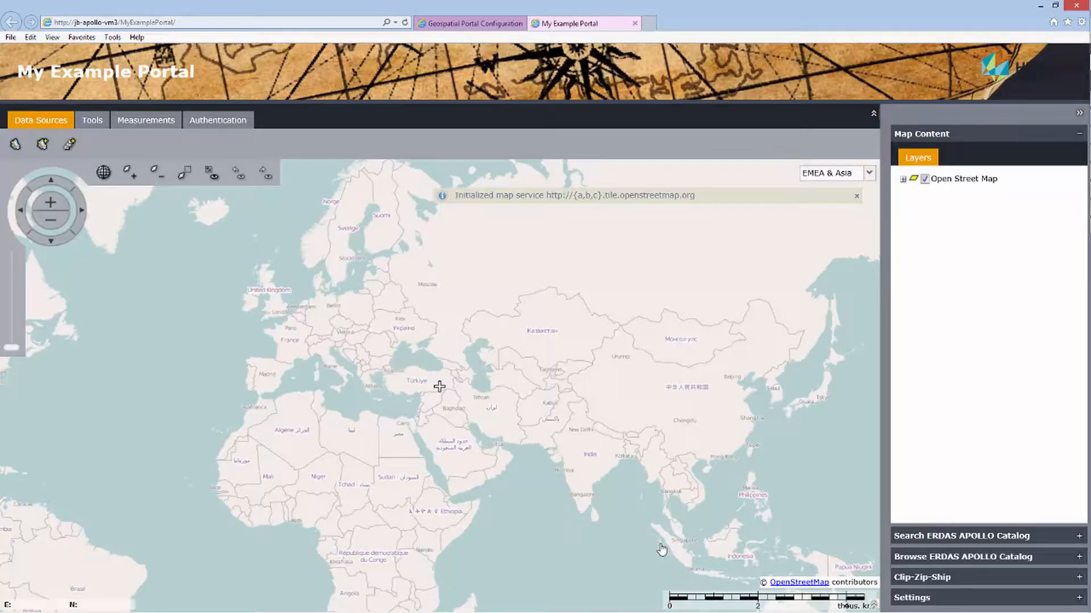
left_click(90, 120)
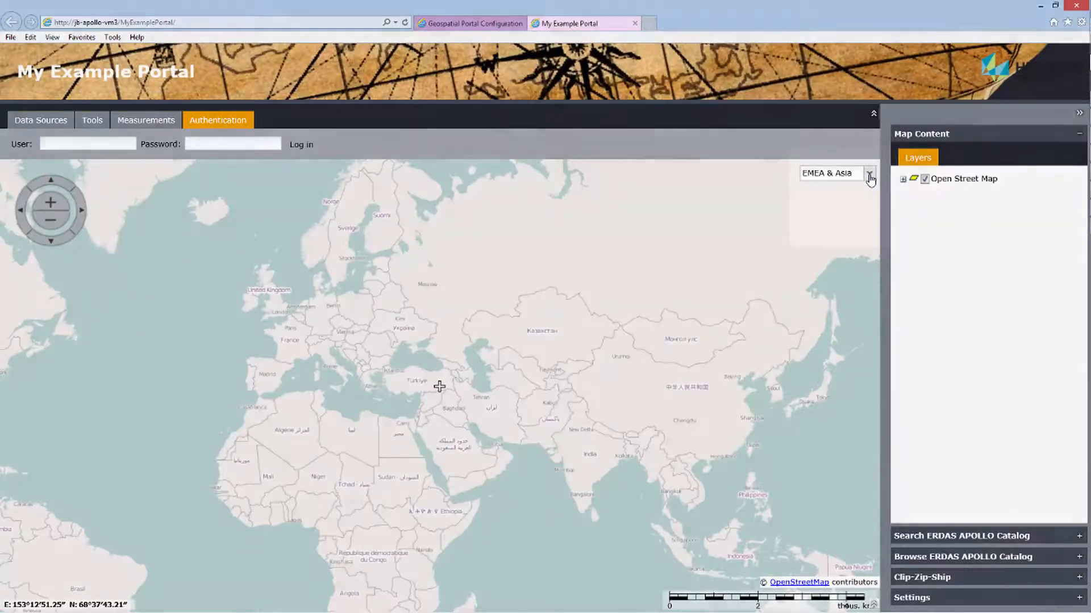
left_click(869, 174)
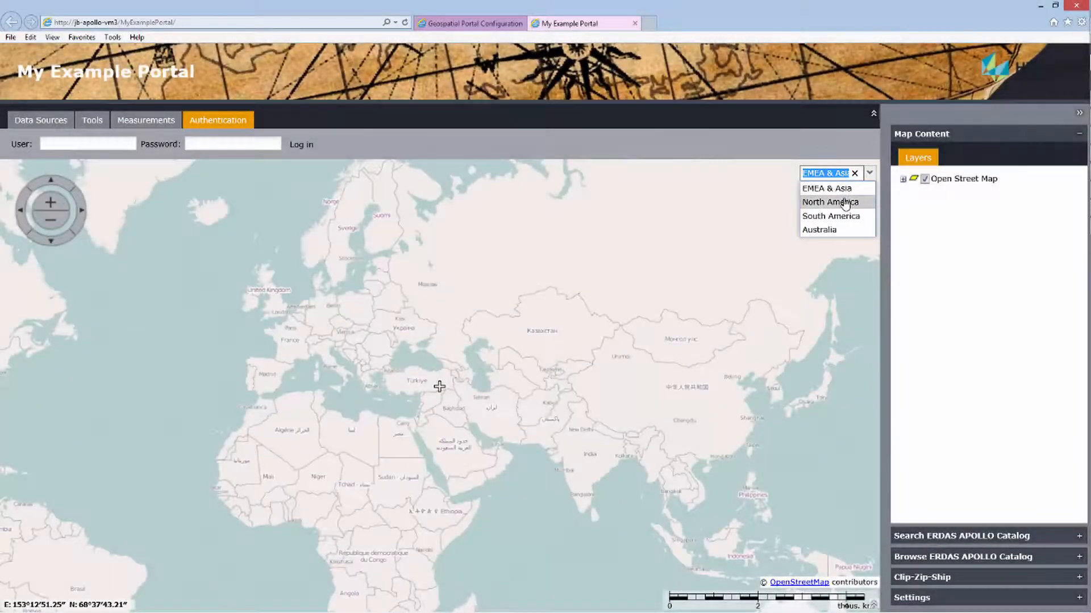
left_click(846, 202)
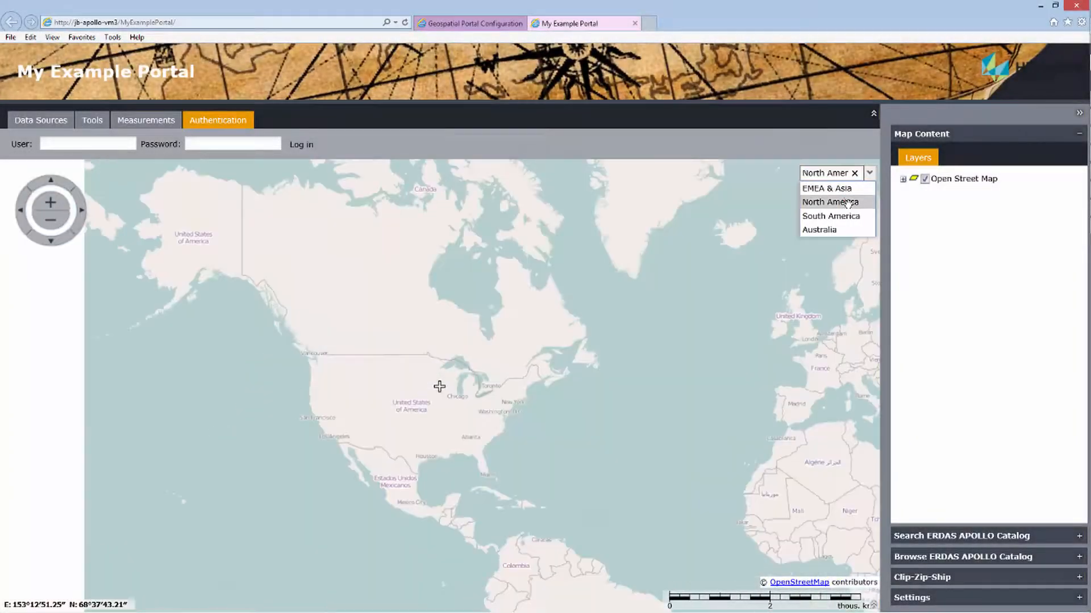
left_click(834, 217)
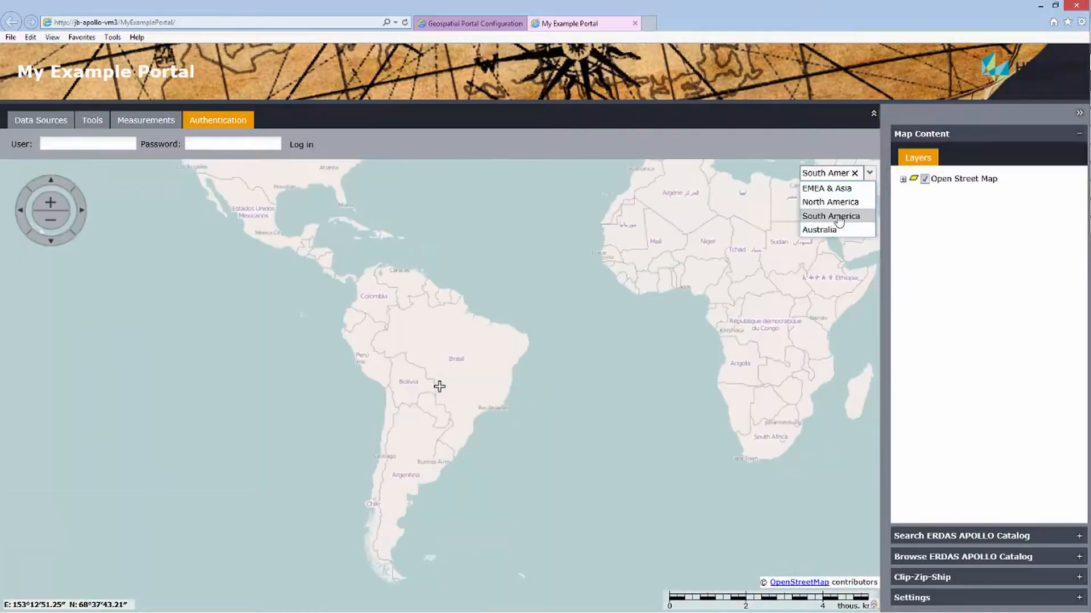
left_click(833, 230)
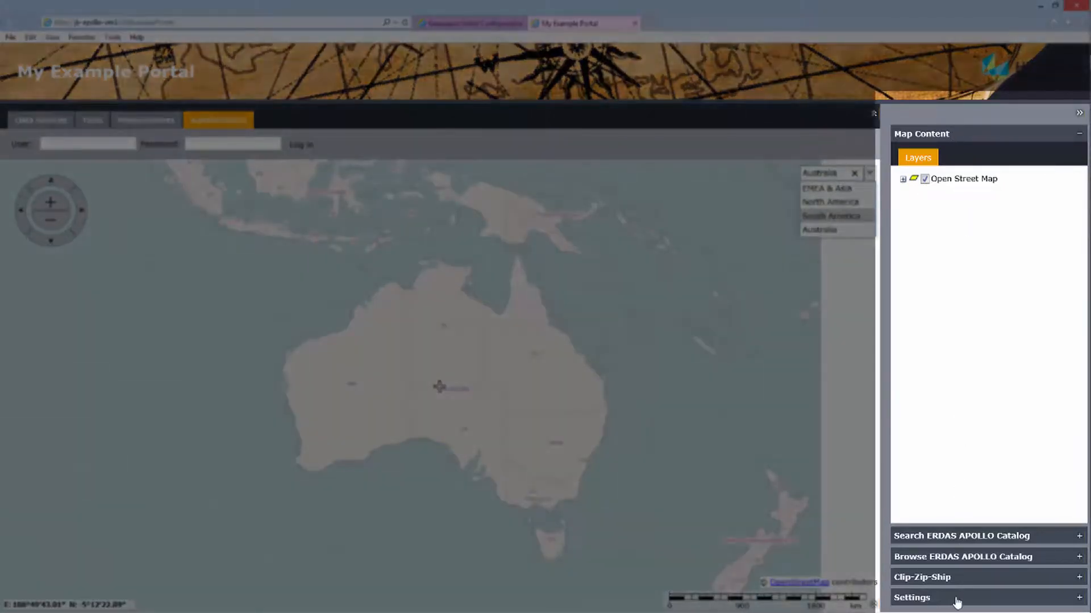
Inspect the portal sidebar's Search ERDAS APOLLO Catalog and Browse ERDAS APOLLO Catalog sections
left_click(947, 536)
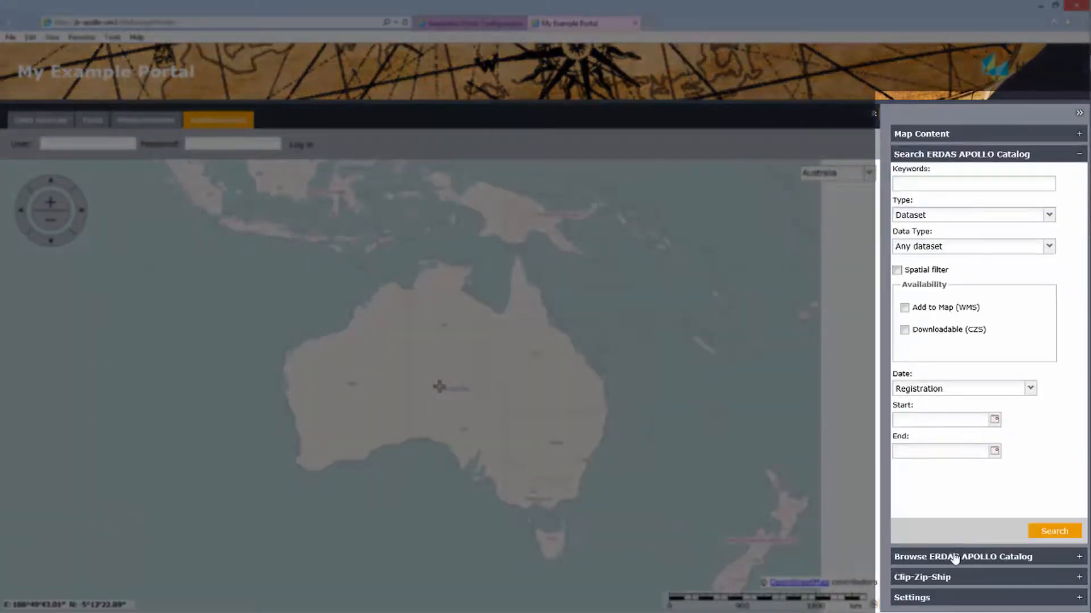
left_click(955, 559)
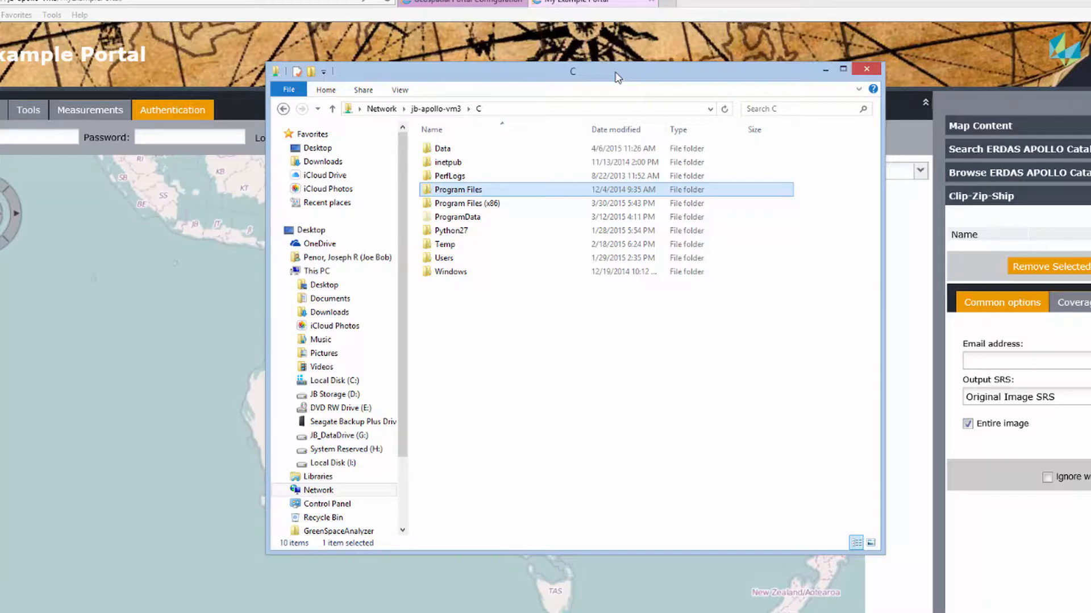
In File Explorer on jb-apollo-vm3's C share, open Program Files\Common Files\Hexagon\Services\Instances\MyExamplePortal
double_click(461, 192)
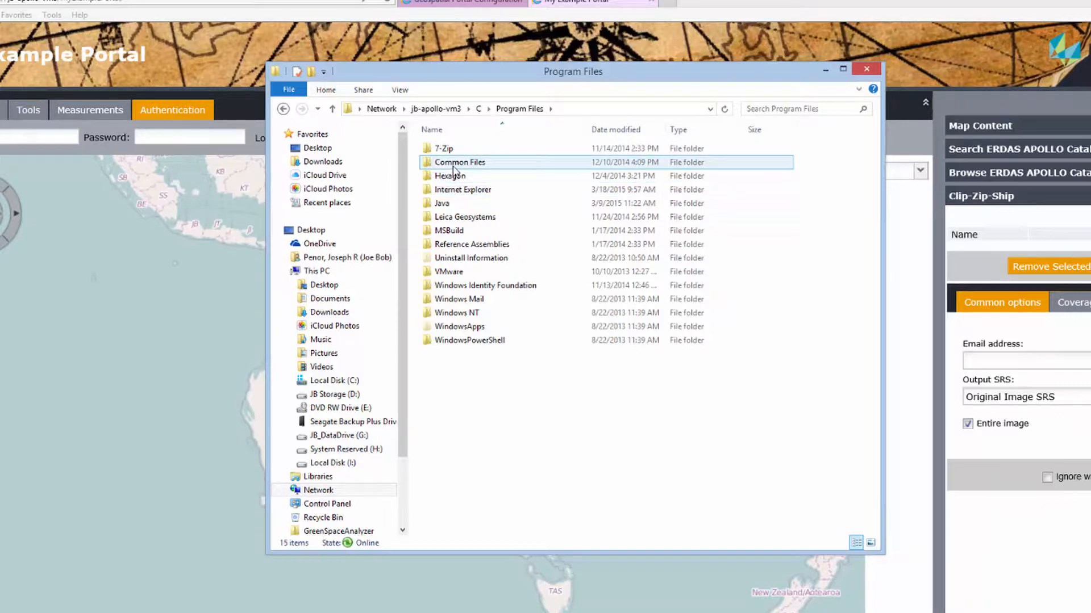
double_click(453, 165)
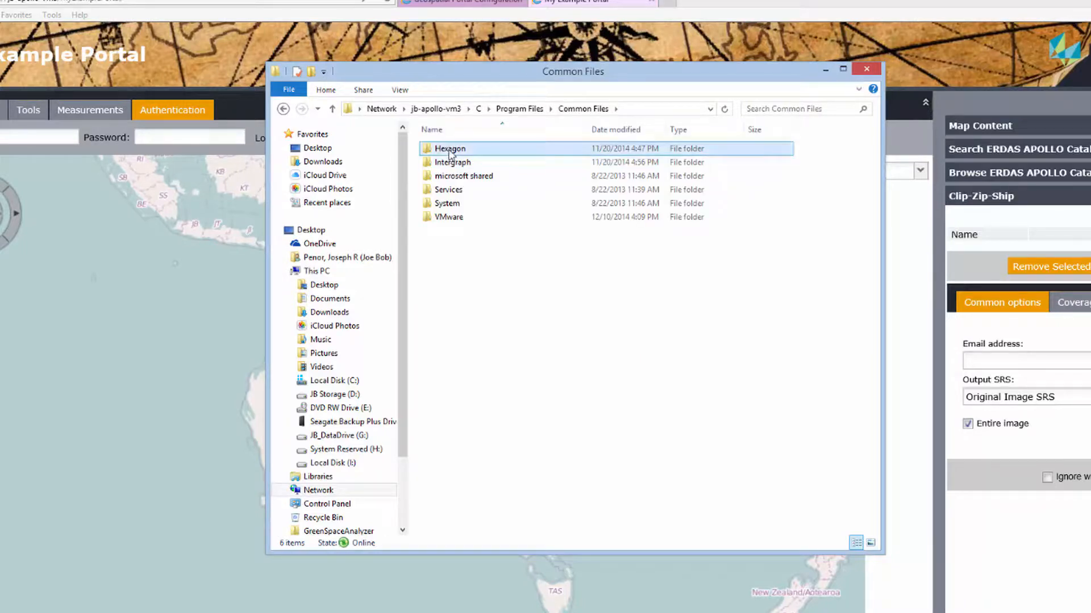
double_click(450, 151)
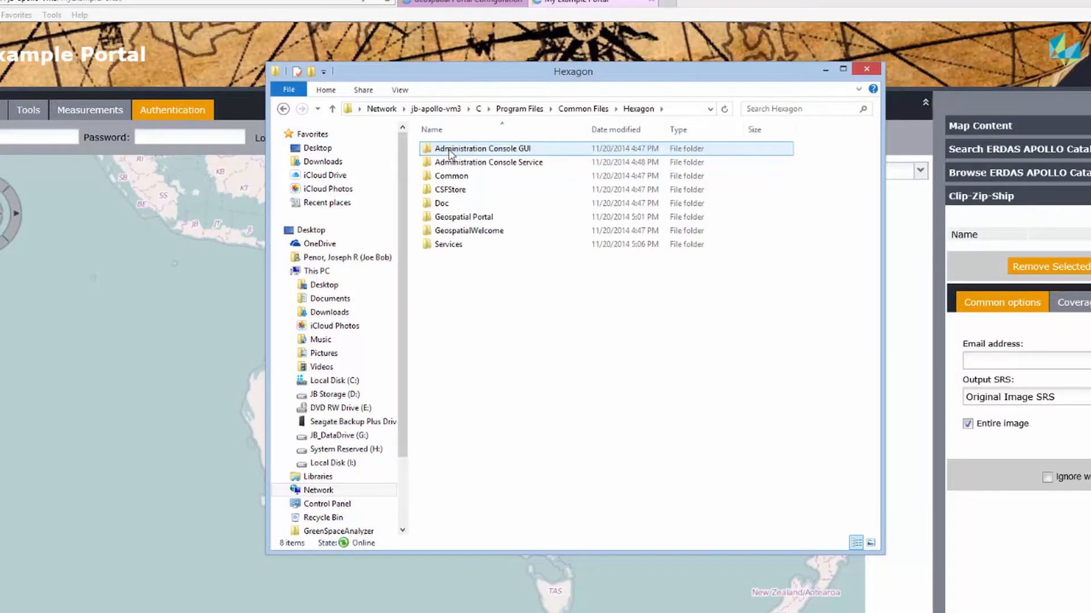
left_click(446, 247)
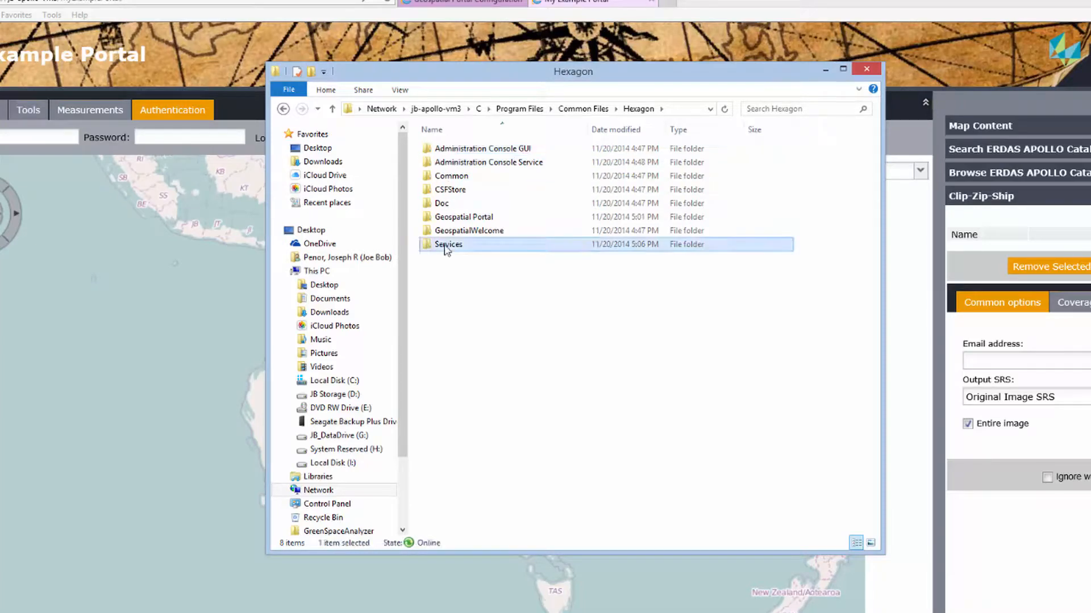
double_click(446, 247)
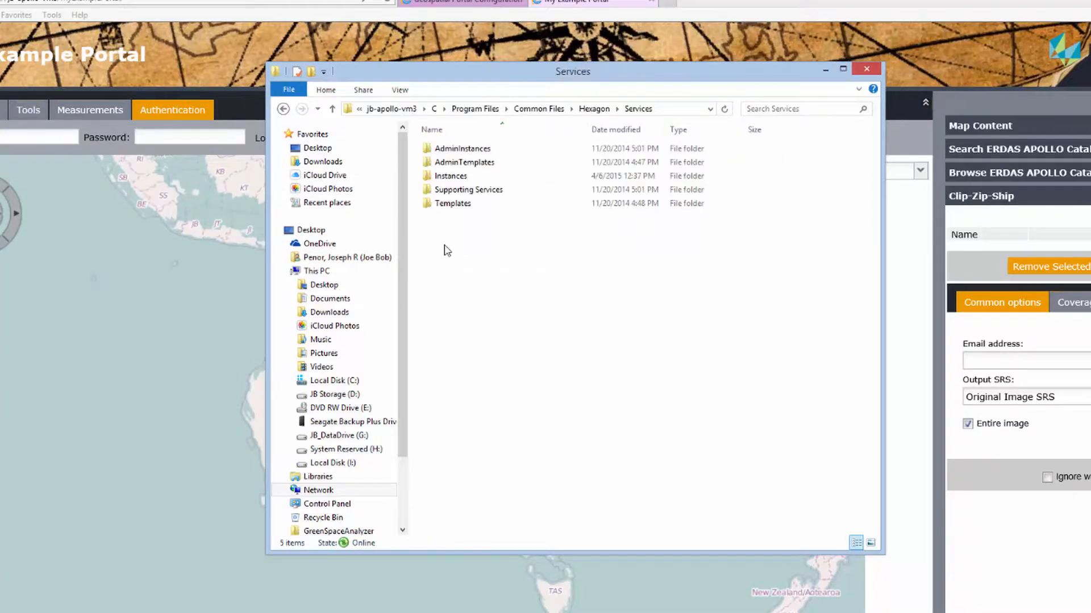
double_click(447, 181)
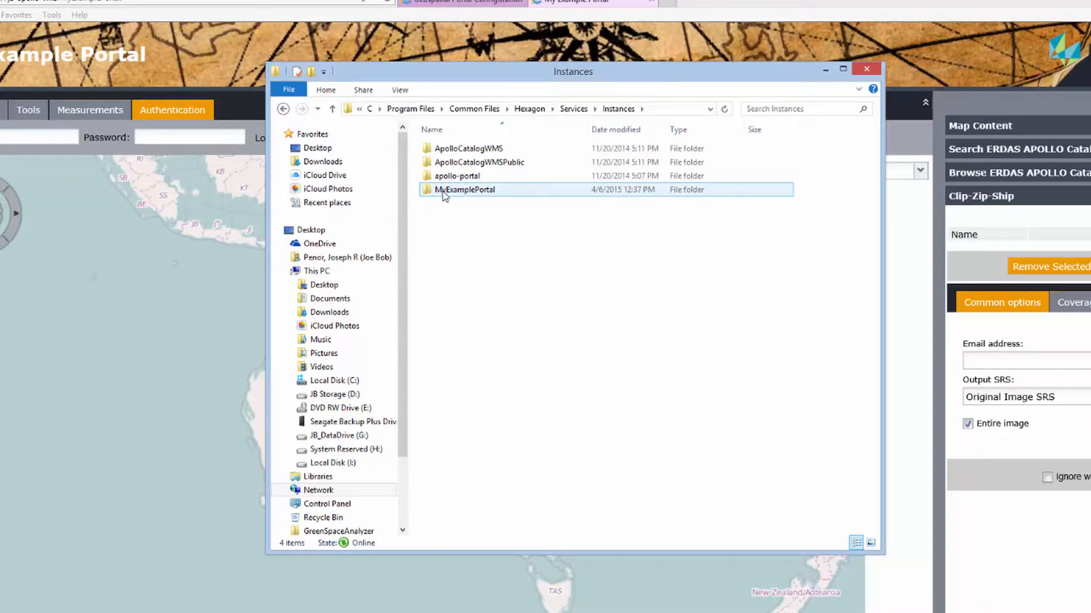
double_click(444, 192)
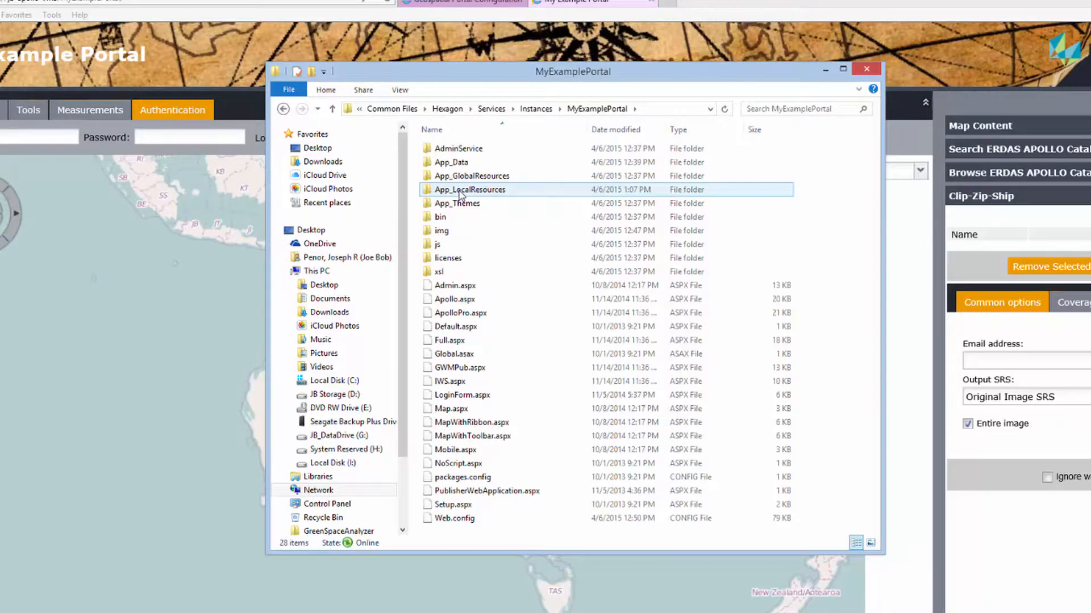
Open ApolloPro.aspx.resx from the App_LocalResources folder in Notepad++ and set its language highlighting to XML
double_click(460, 192)
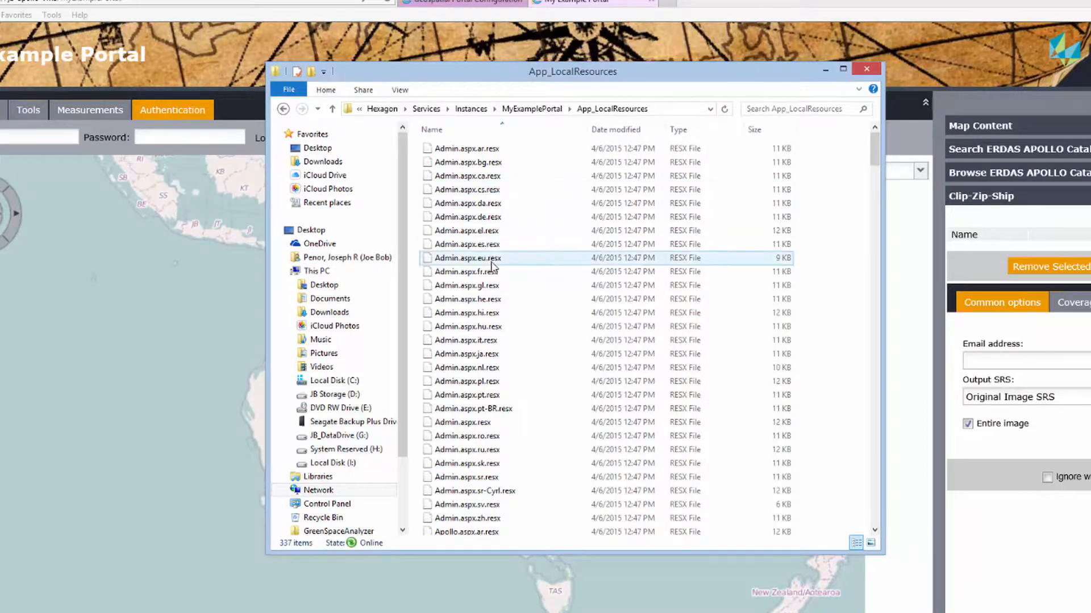
scroll(492, 267, "down", 5)
scroll(493, 268, "down", 12)
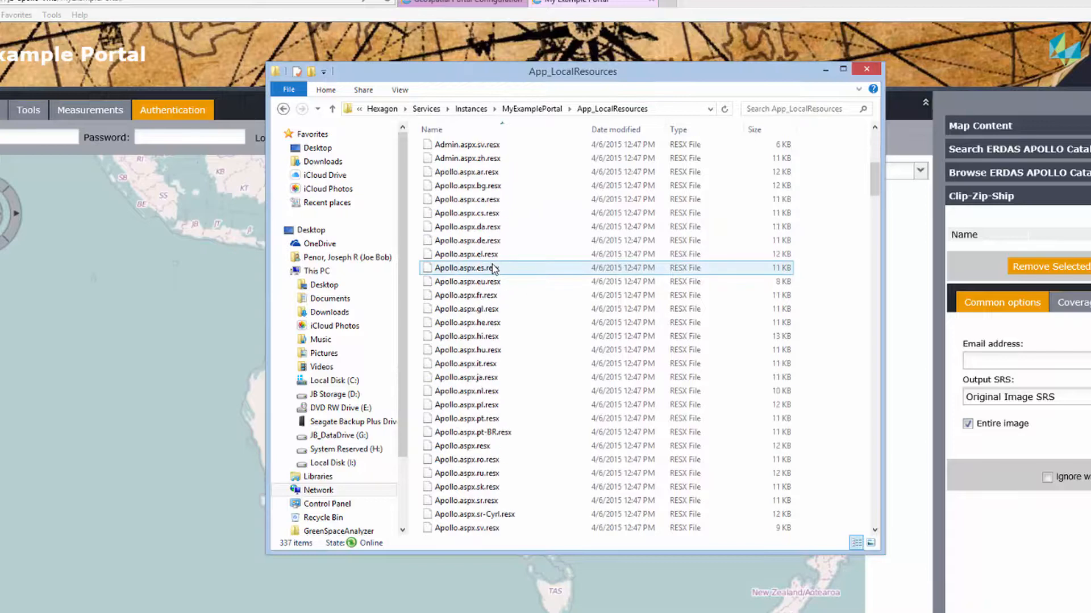
scroll(493, 268, "down", 1)
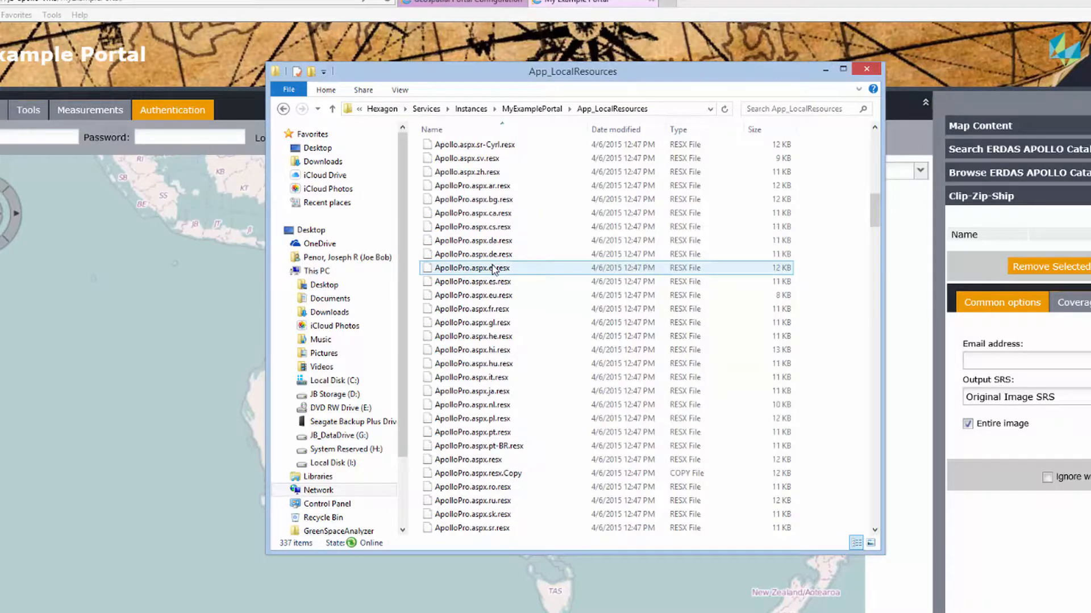
scroll(494, 269, "down", 2)
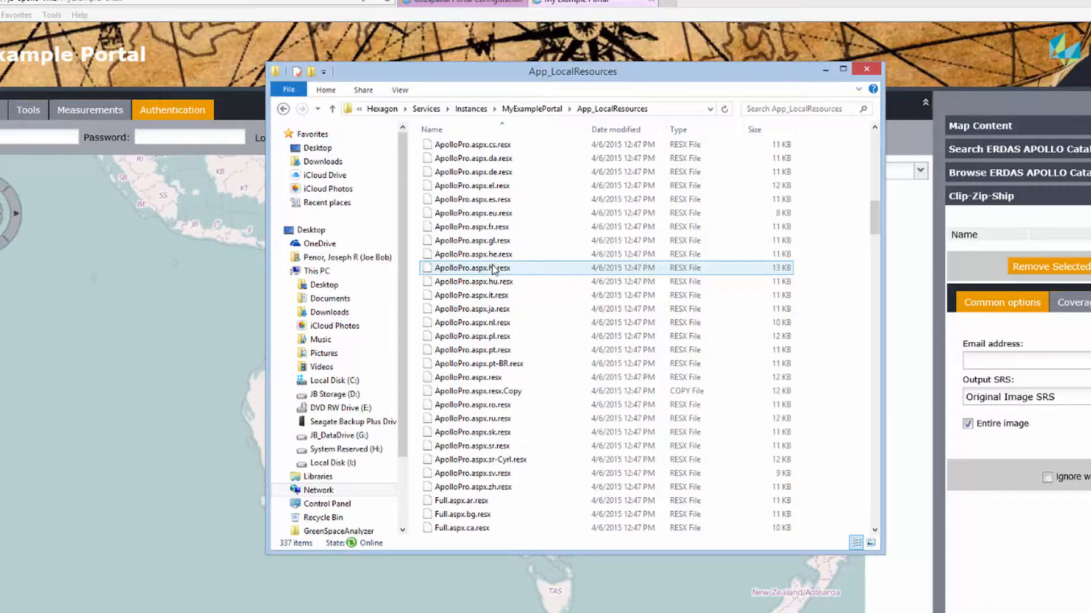
scroll(493, 269, "down", 2)
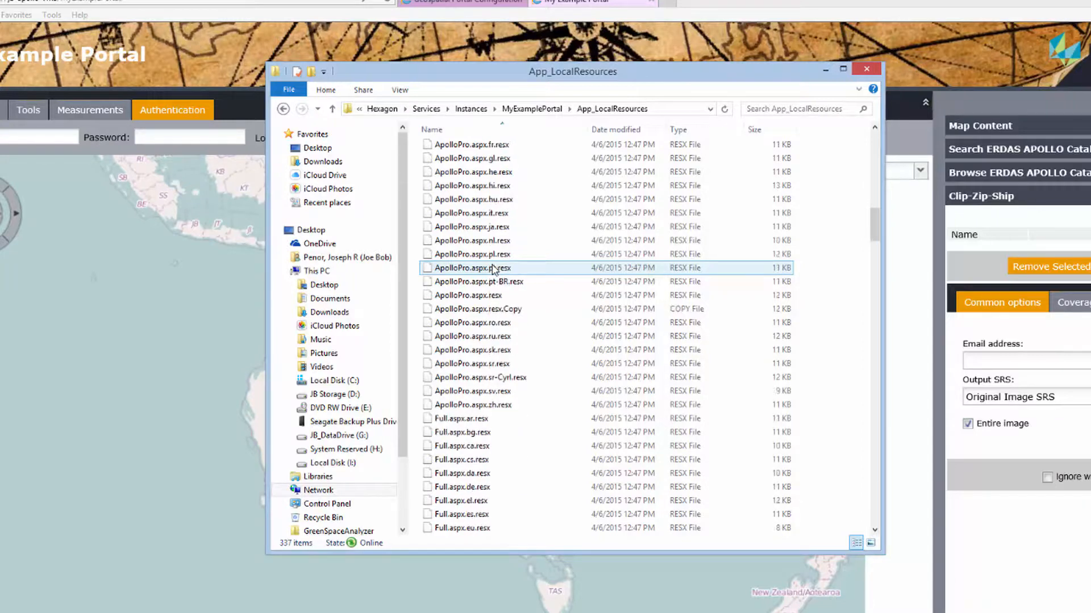
left_click(477, 300)
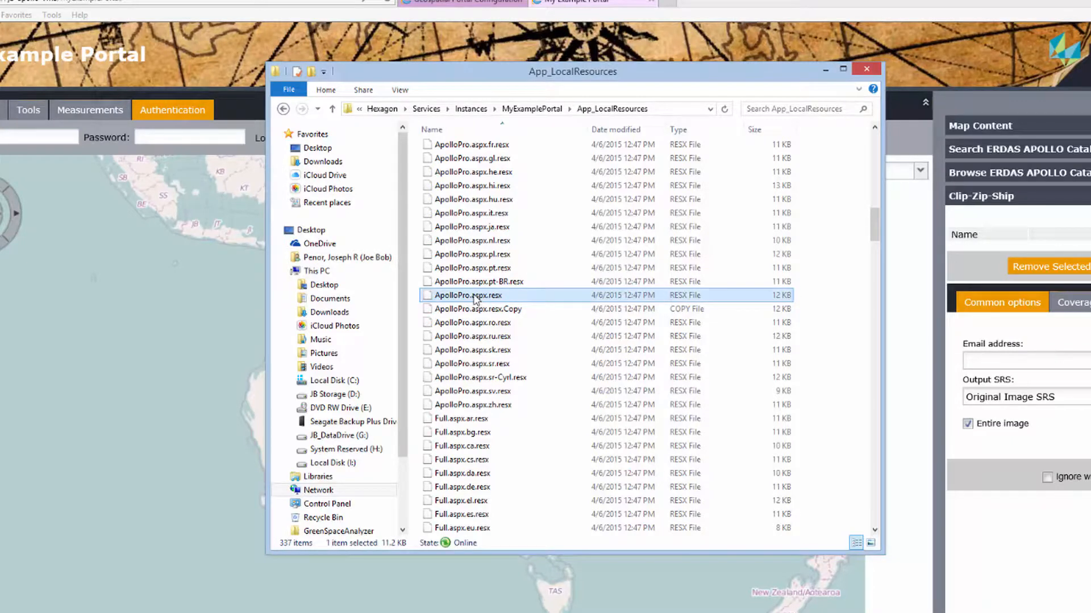
right_click(475, 300)
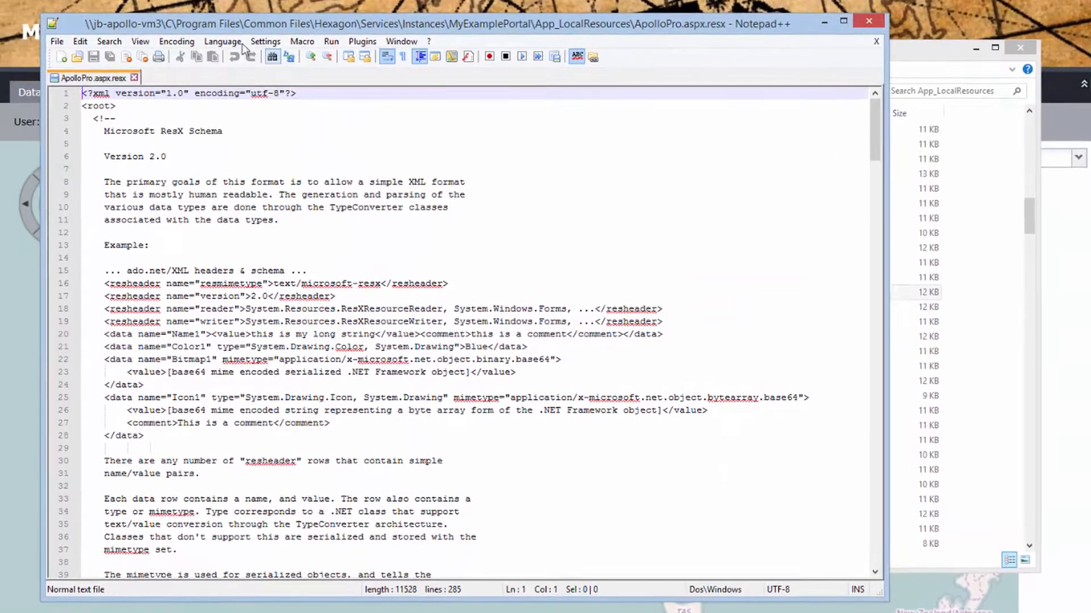
left_click(225, 42)
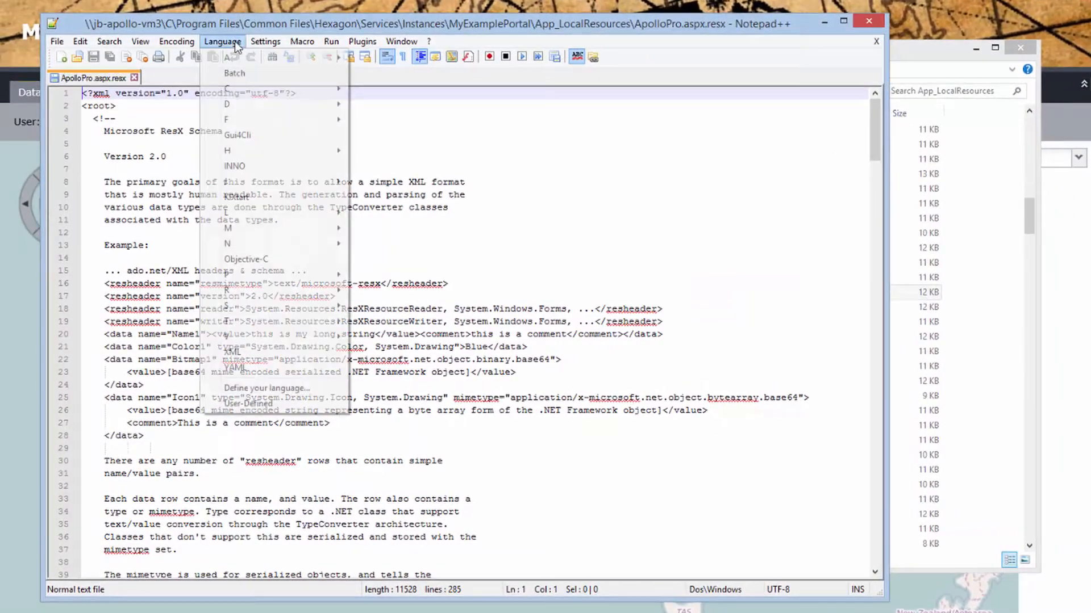
left_click(257, 357)
Clear the value of the Version.Text entry near the end of the file, leaving its value tags empty
left_click_drag(877, 129, 870, 542)
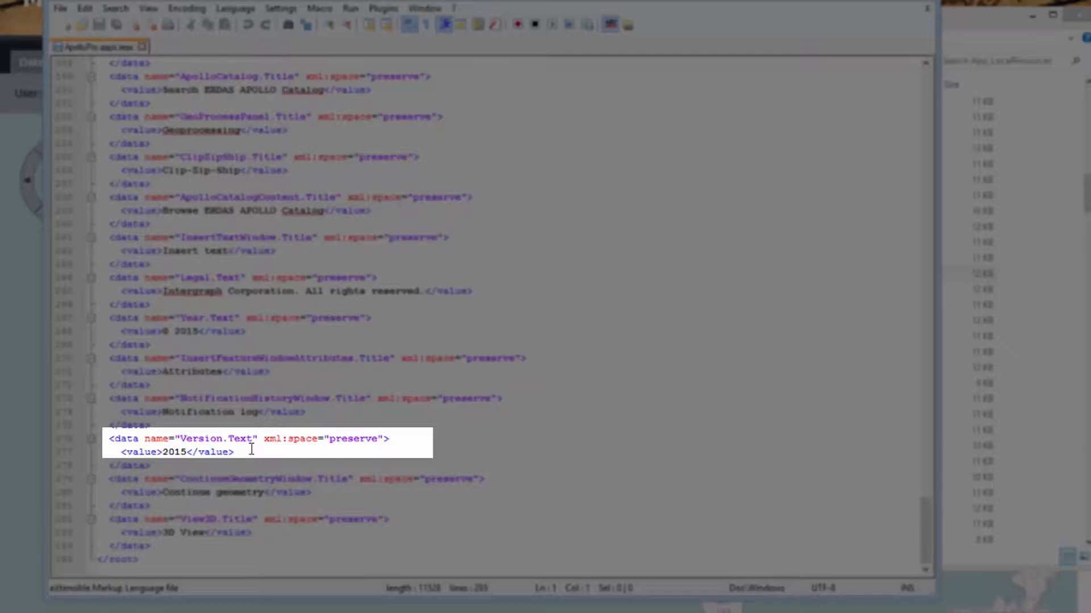
left_click(186, 453)
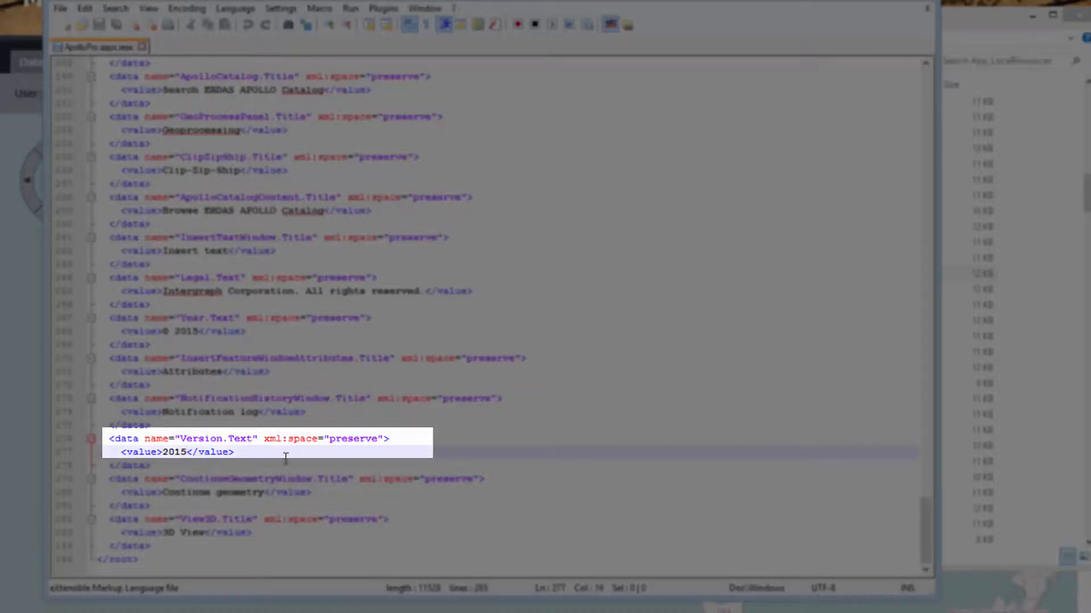
key("BackSpace")
key("BackSpace")
key("BackSpace")
key("BackSpace")
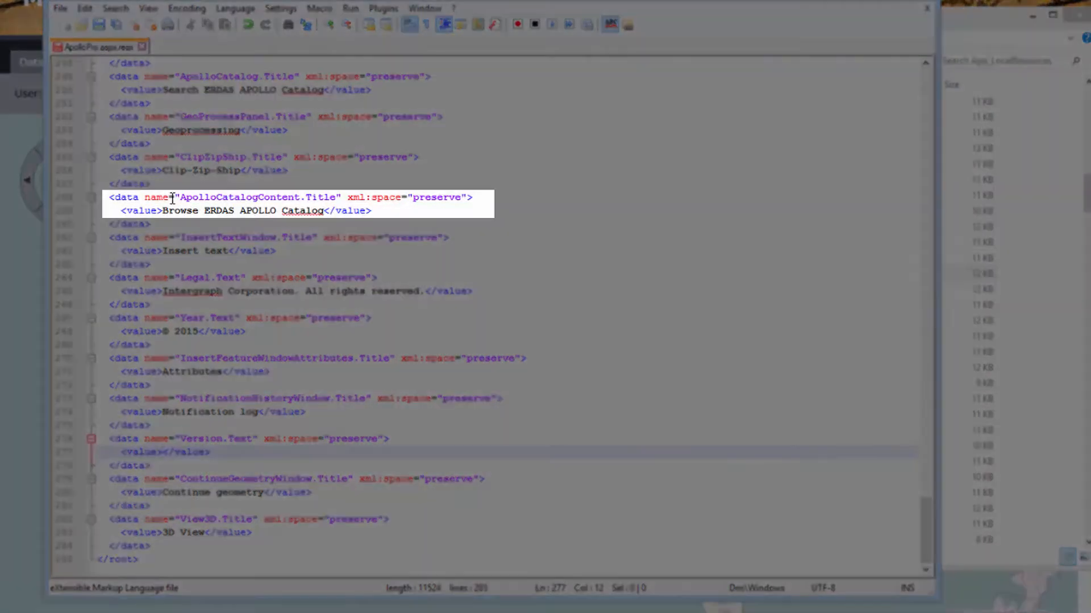
Change the ApolloCatalogContent.Title value to "Browse My Example Catalog"
left_click(281, 211)
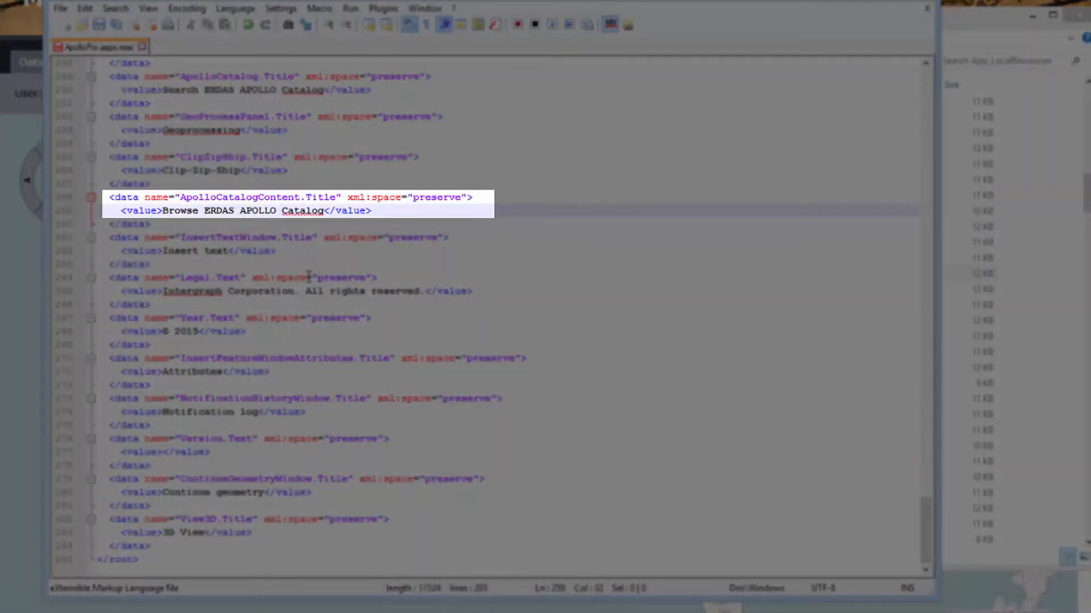
key("BackSpace")
key("BackSpace")
key("BackSpace")
key("BackSpace")
key("BackSpace")
key("BackSpace")
key("BackSpace")
key("BackSpace")
key("BackSpace")
key("BackSpace")
key("BackSpace")
key("BackSpace")
key("BackSpace")
type("My Exa")
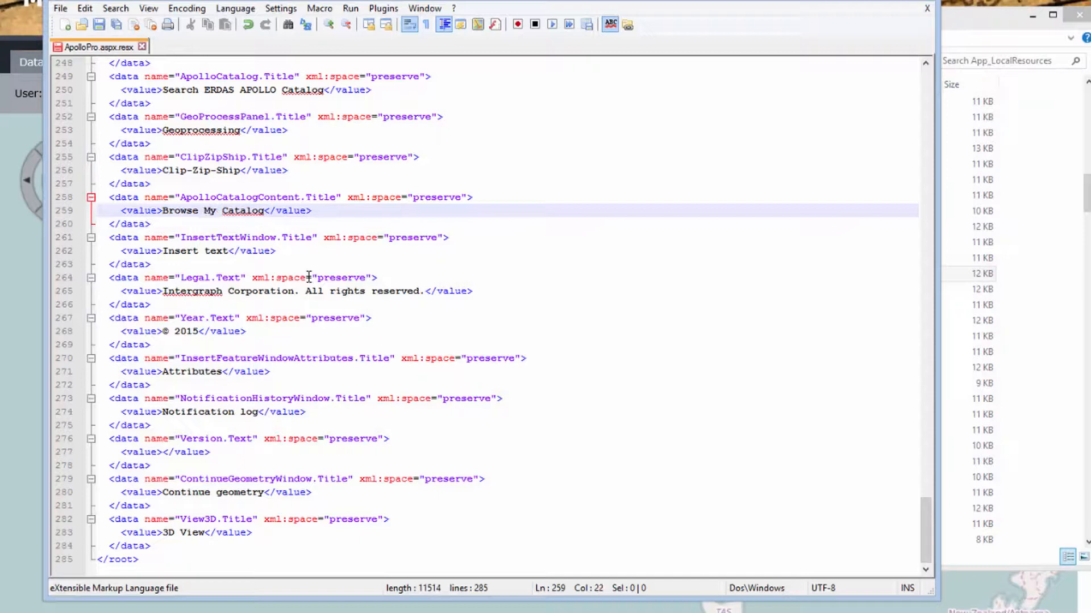
type("mple")
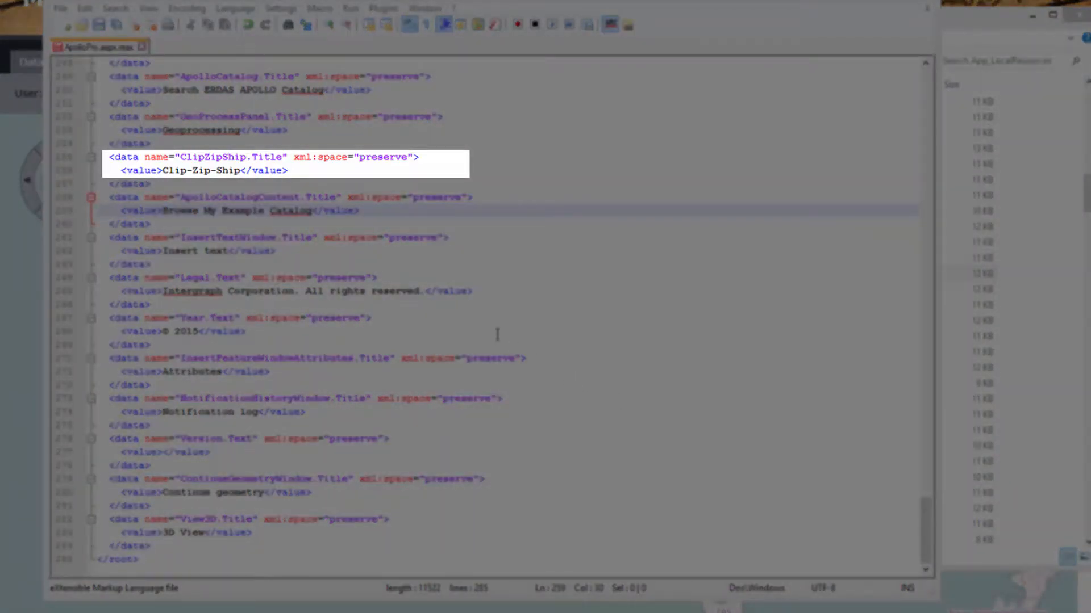
Replace the ClipZipShip.Title value with "Download Options"
left_click(240, 170)
key("BackSpace")
key("BackSpace")
key("BackSpace")
key("BackSpace")
key("BackSpace")
key("BackSpace")
key("BackSpace")
key("BackSpace")
key("BackSpace")
key("BackSpace")
key("BackSpace")
key("BackSpace")
key("BackSpace")
type("Download")
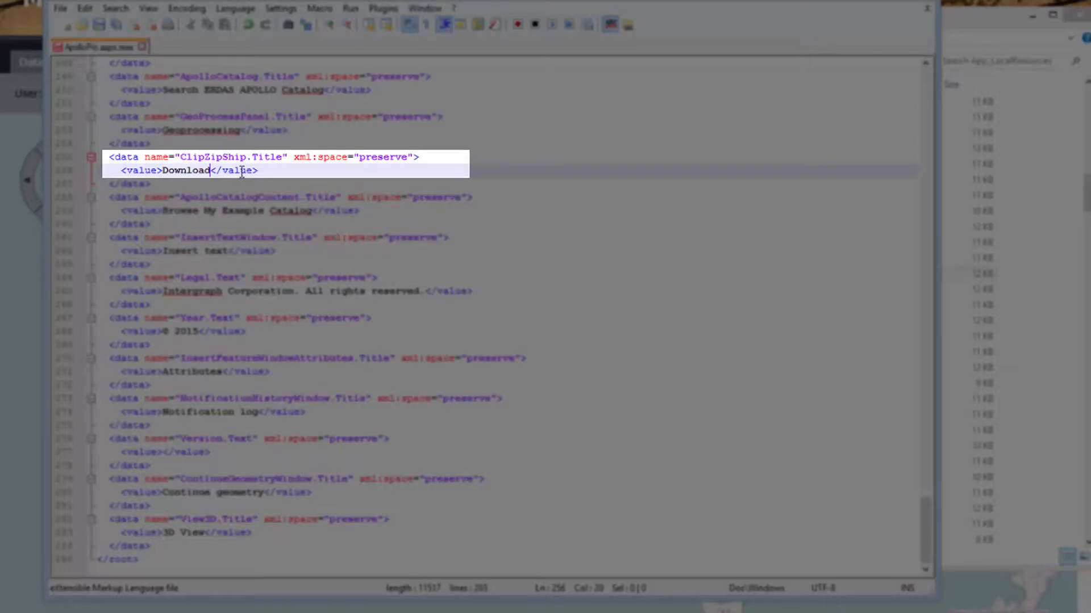
type(" Options")
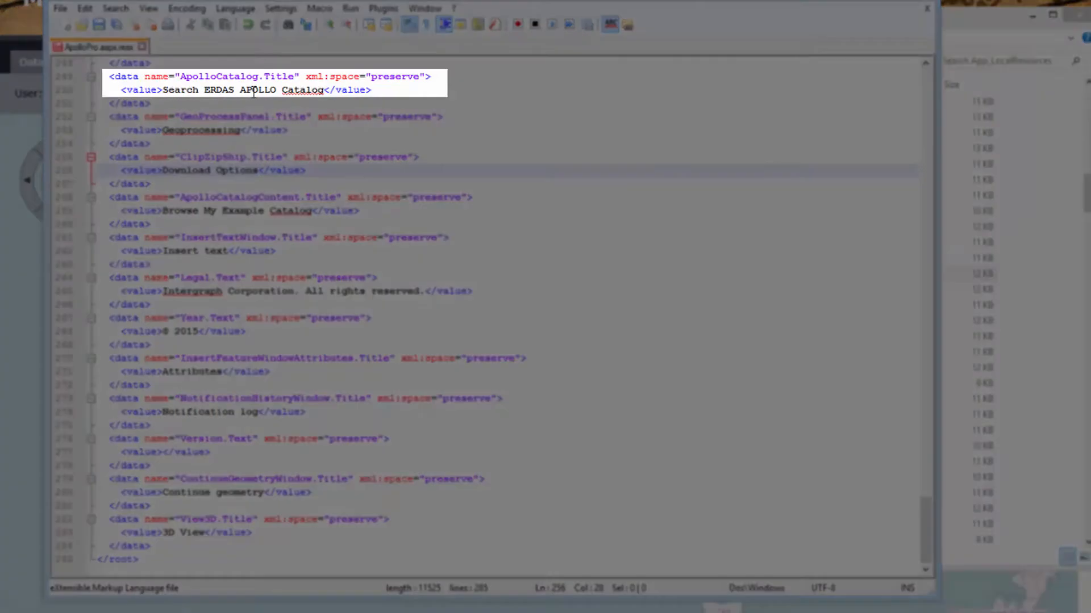
Change the ApolloCatalog.Title value to "Search My Example Catalog" and save the resource file
left_click(324, 90)
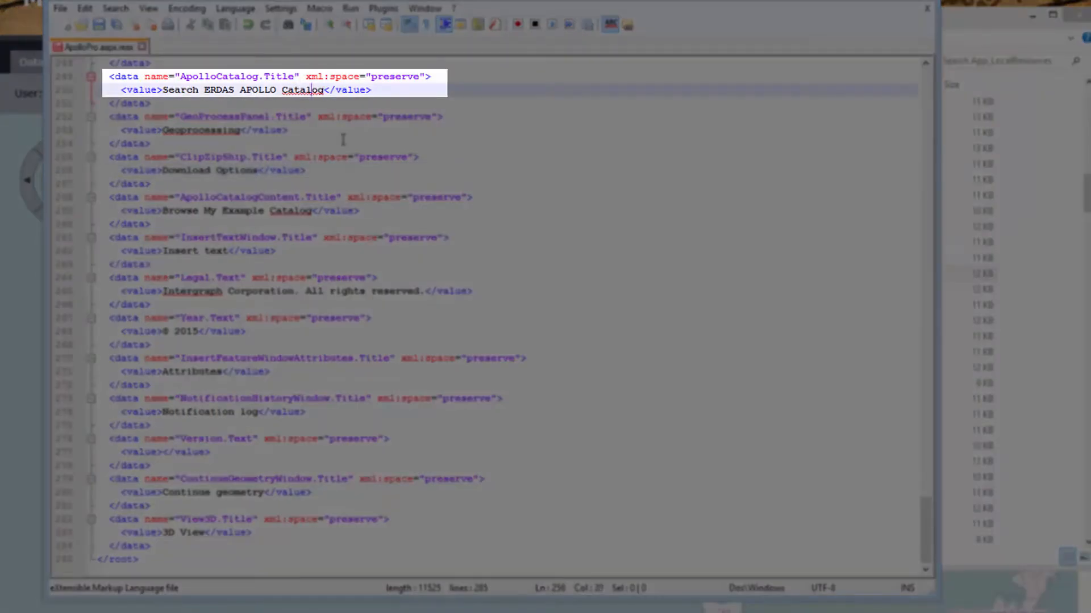
key("ctrl+Left")
key("BackSpace")
key("BackSpace")
key("BackSpace")
key("BackSpace")
key("BackSpace")
key("BackSpace")
key("BackSpace")
key("BackSpace")
key("BackSpace")
key("BackSpace")
key("BackSpace")
key("BackSpace")
key("BackSpace")
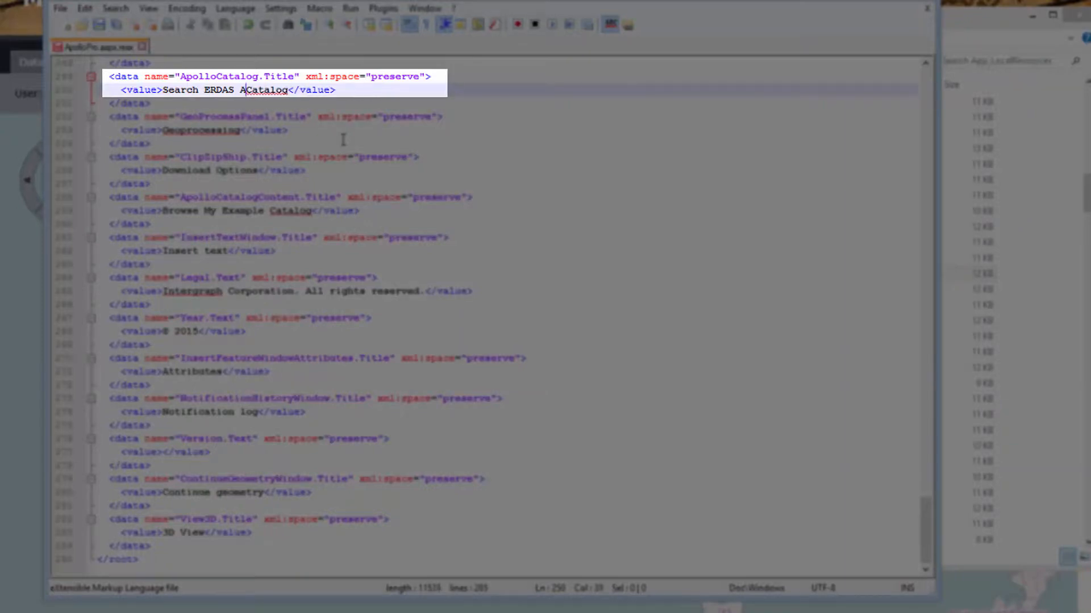
type("My Ex")
key("Return")
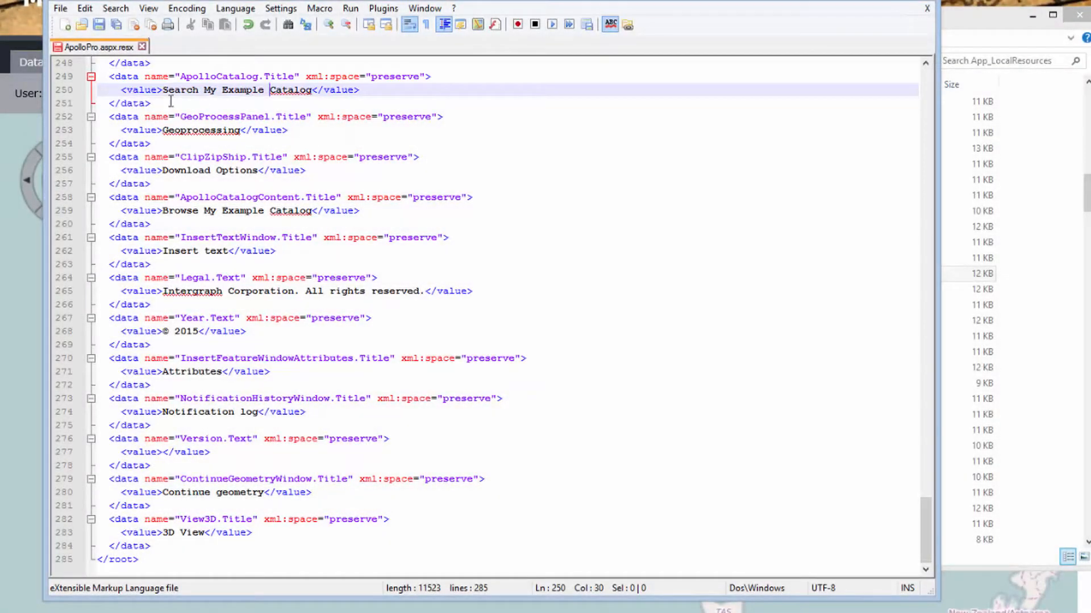
left_click(99, 24)
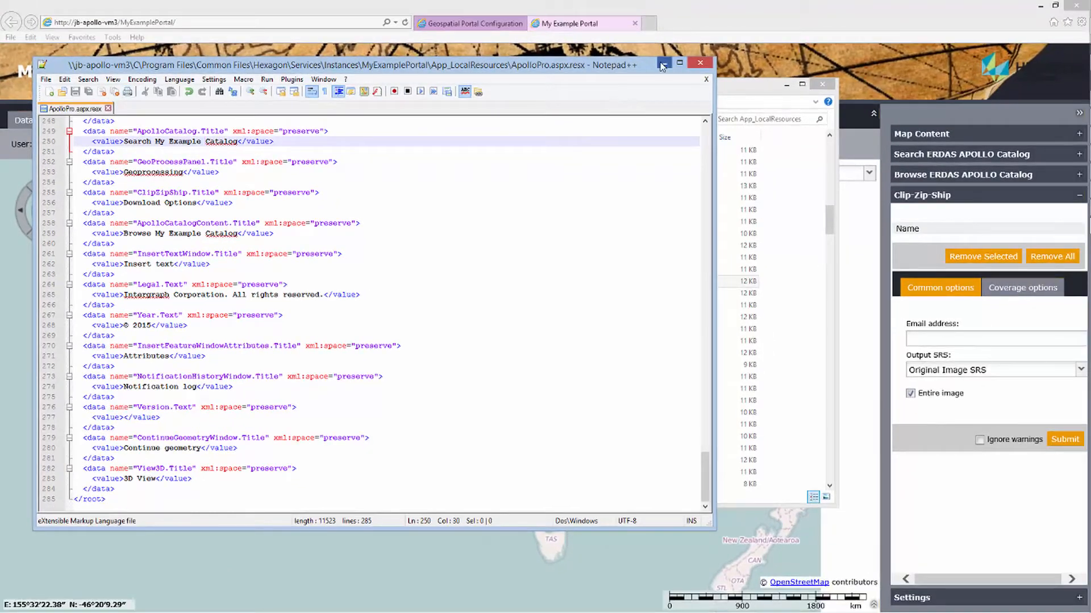
Put away the Notepad++ and File Explorer windows and close the My Example Portal page in the browser
left_click(766, 27)
left_click(821, 85)
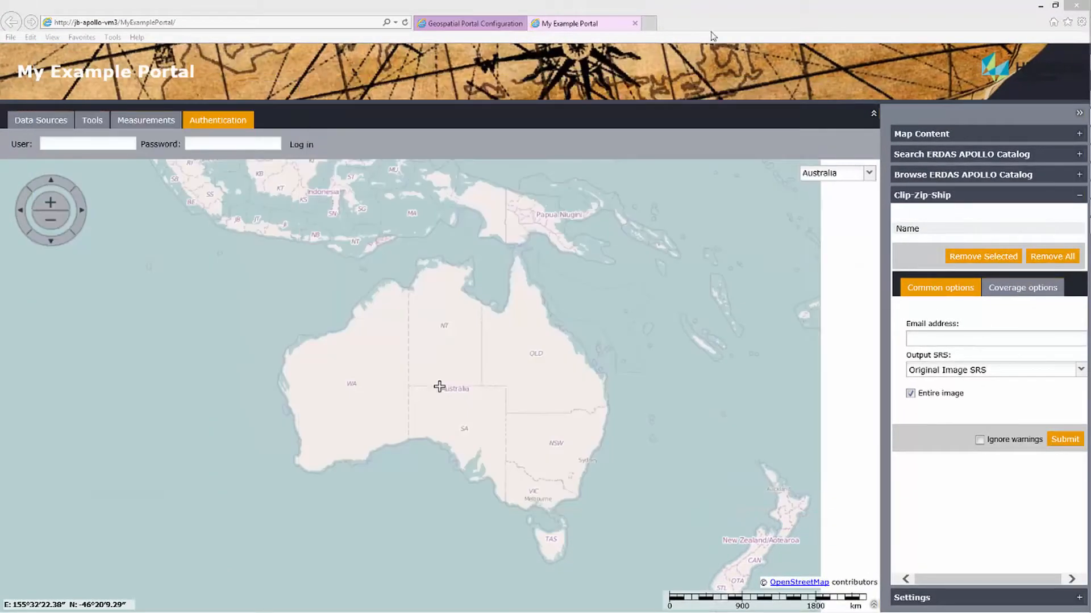
left_click(635, 23)
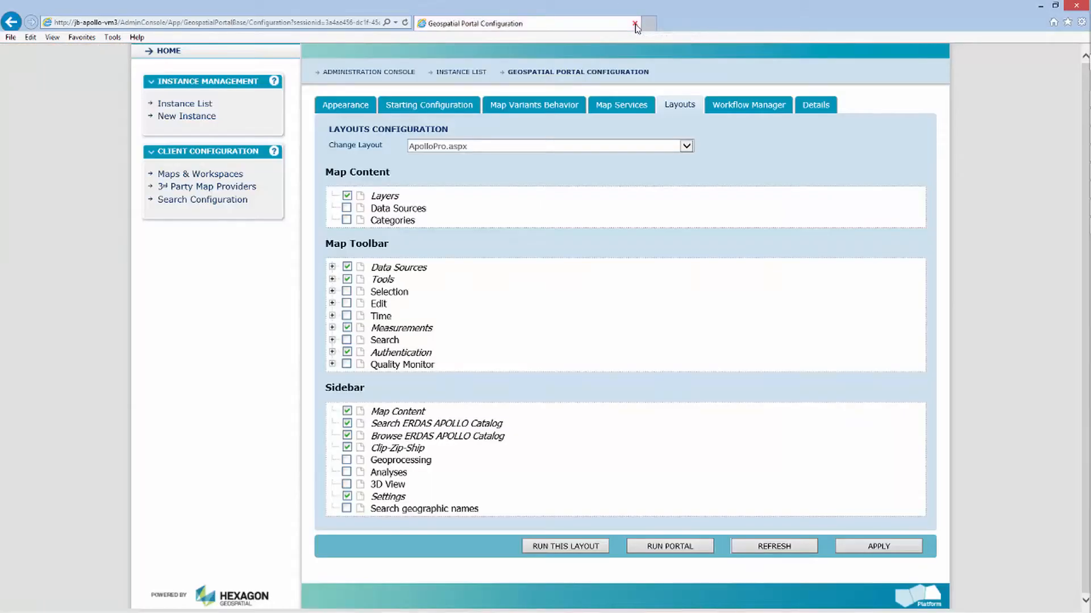
left_click(648, 24)
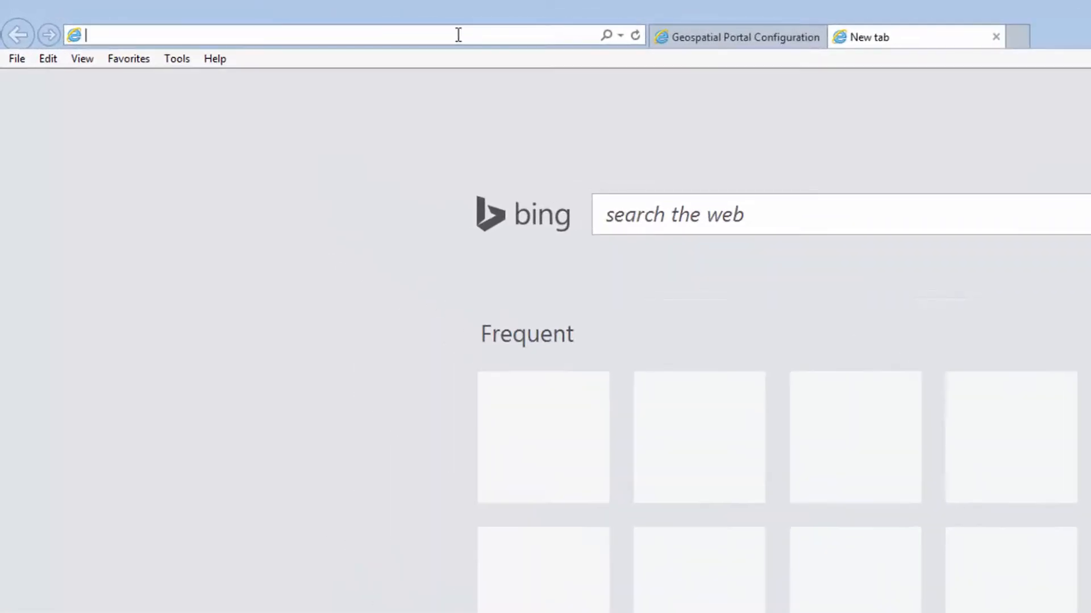
type("http://jb-apollo-vm3/")
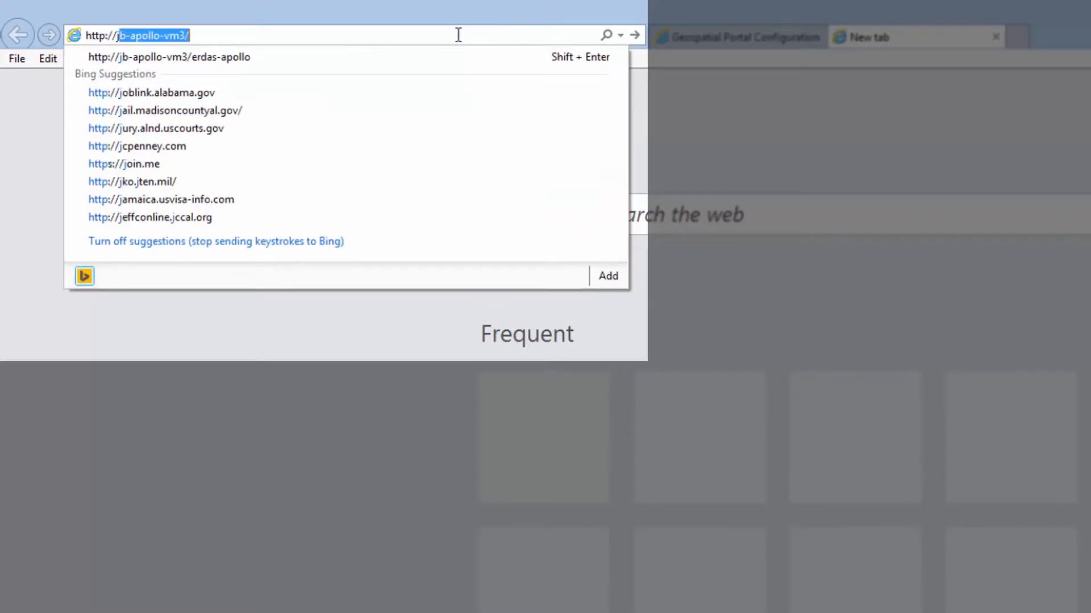
key("Right")
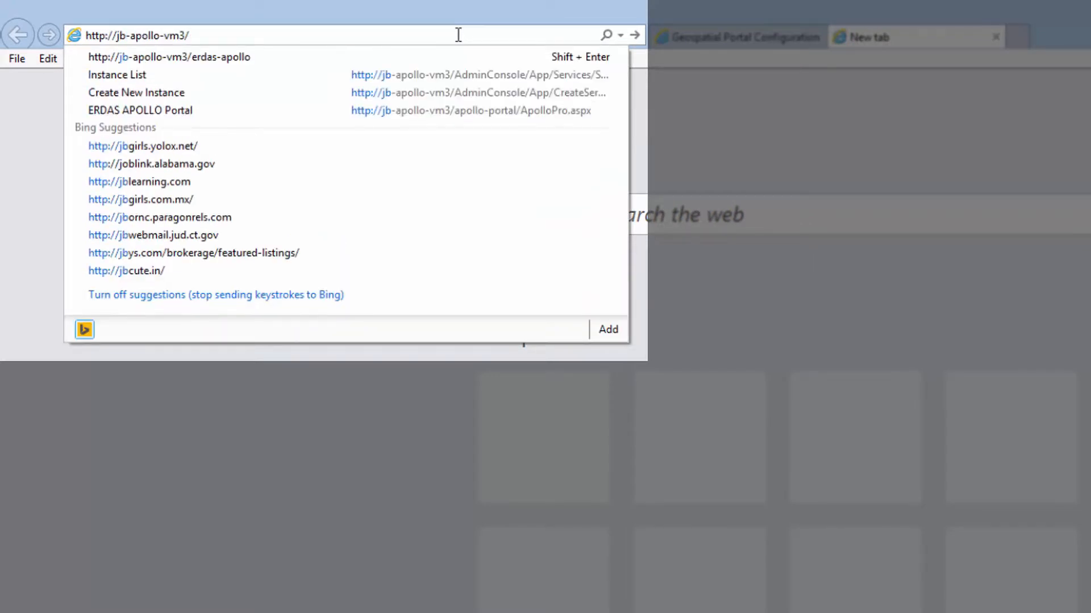
type("MyEx")
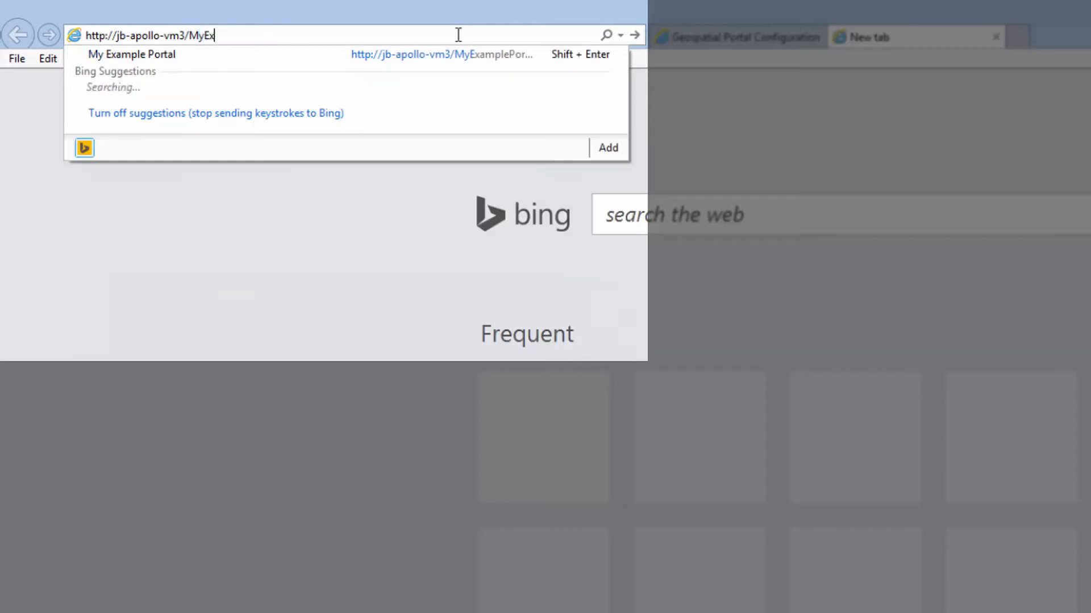
type("amplePortal/")
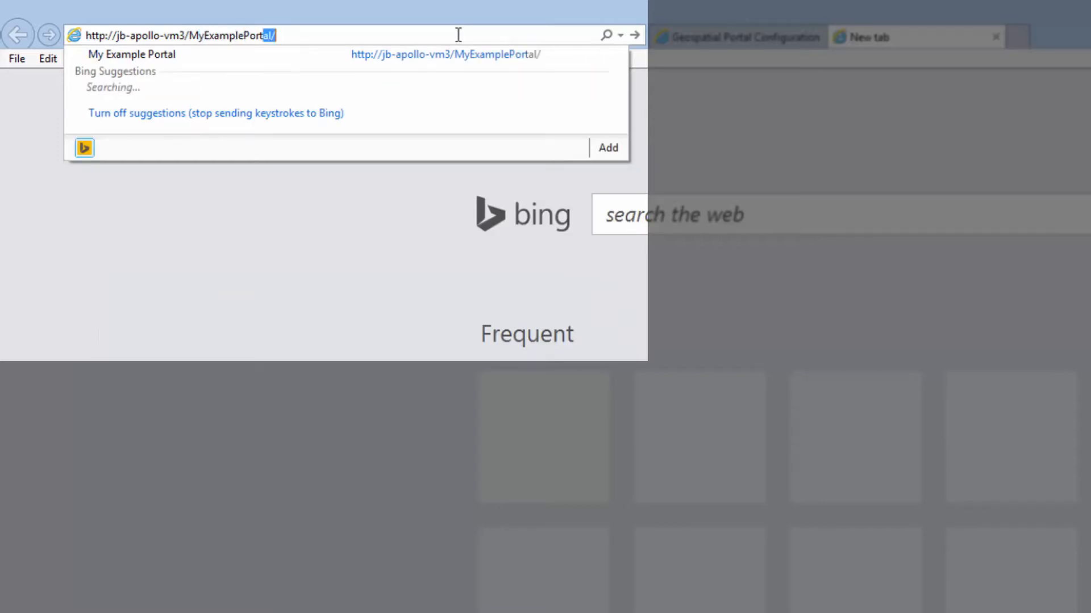
key("Return")
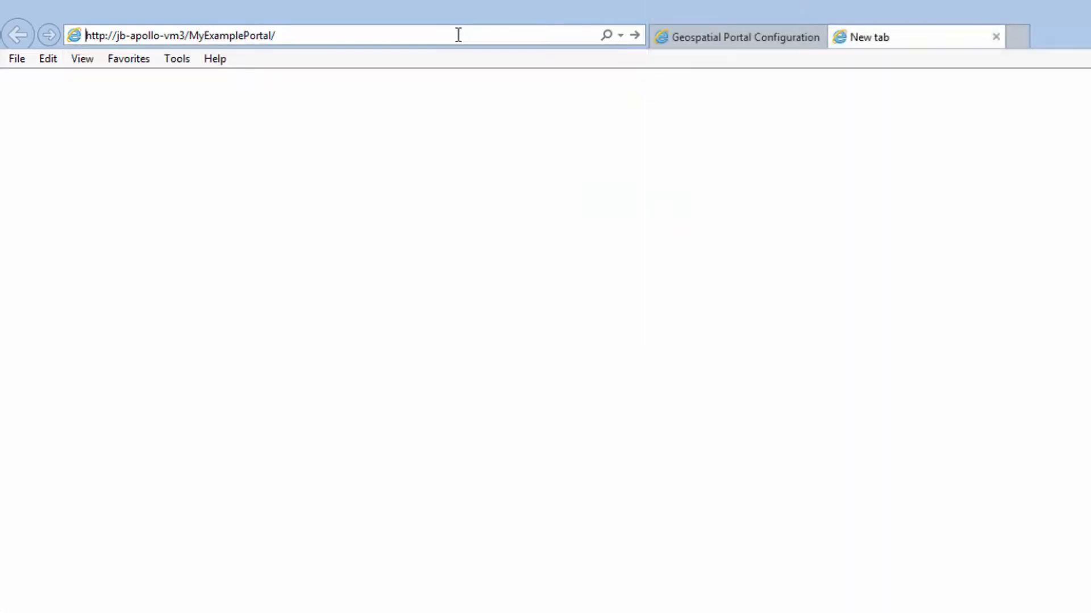